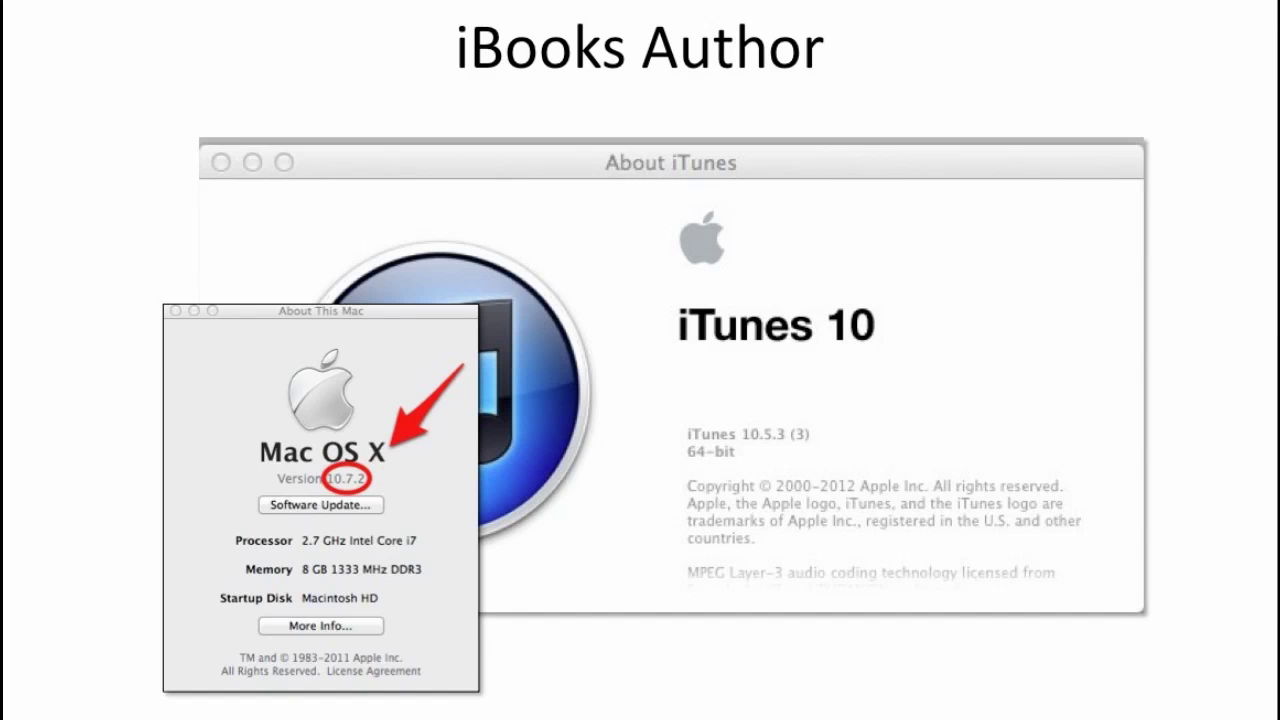
Advance the intro slides to the Mac App Store download slide
key("Right")
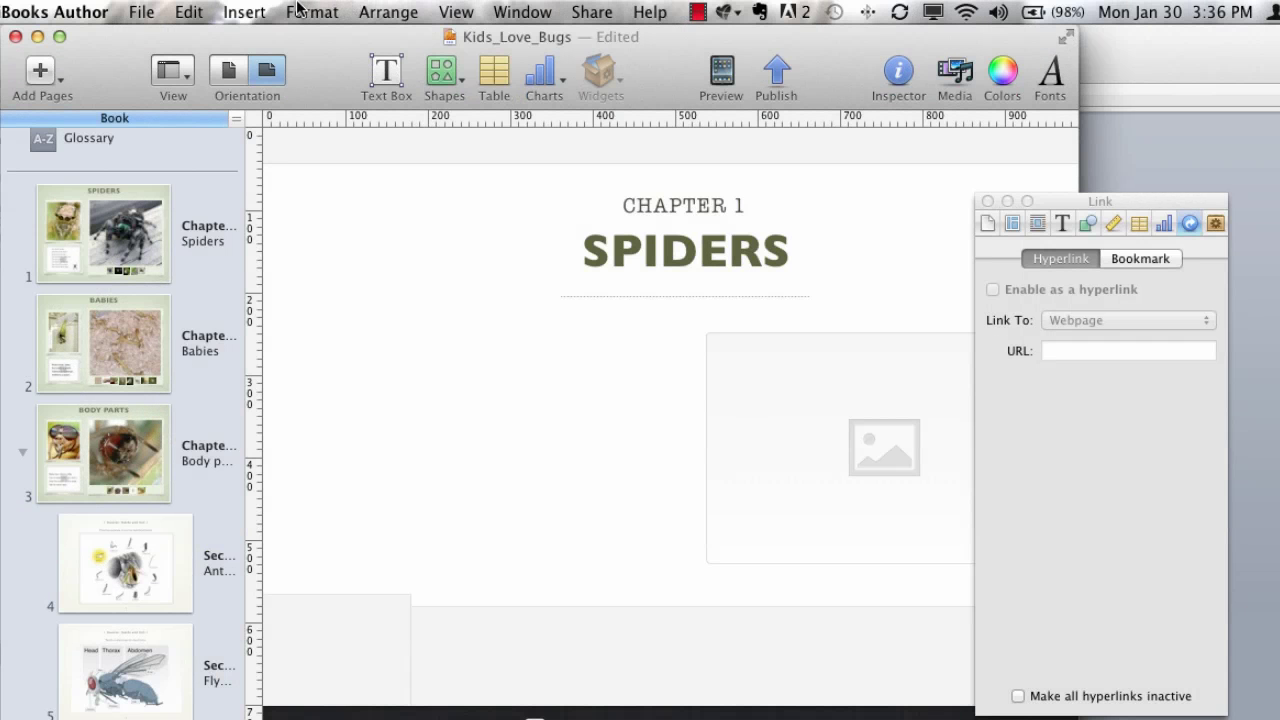
Browse the book templates in File > New from Template Chooser without picking one
left_click(226, 18)
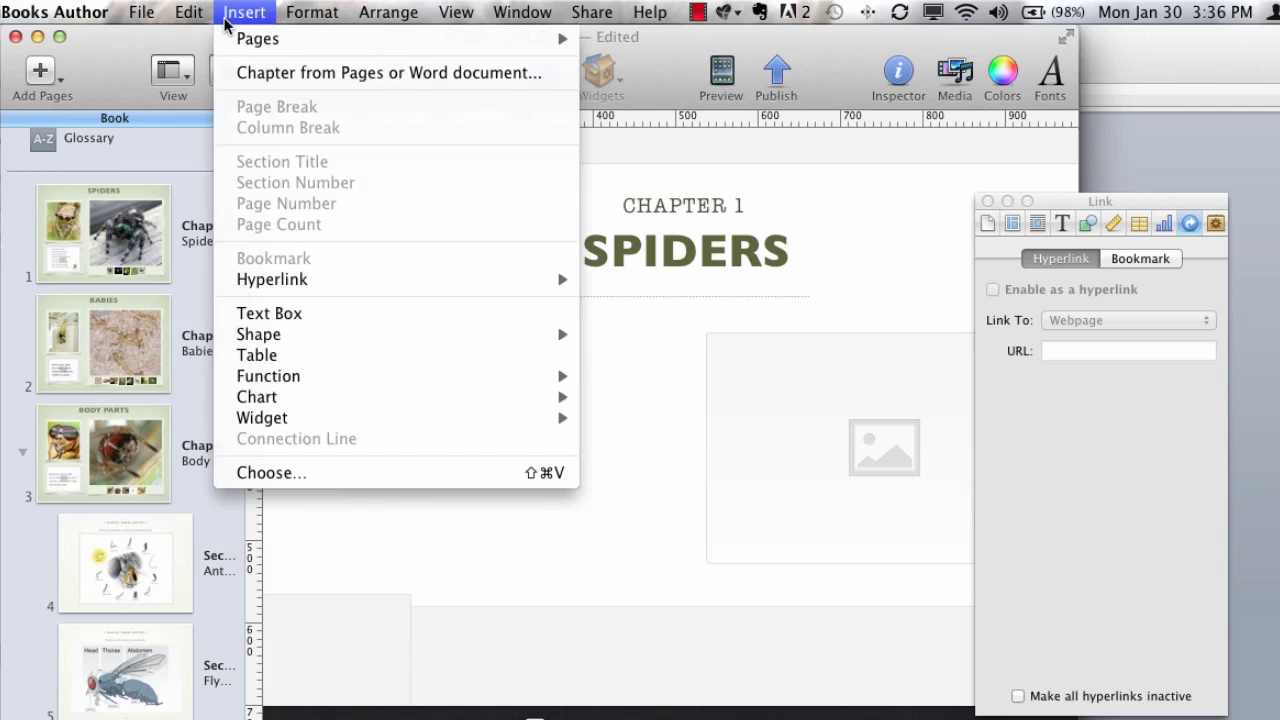
left_click(214, 12)
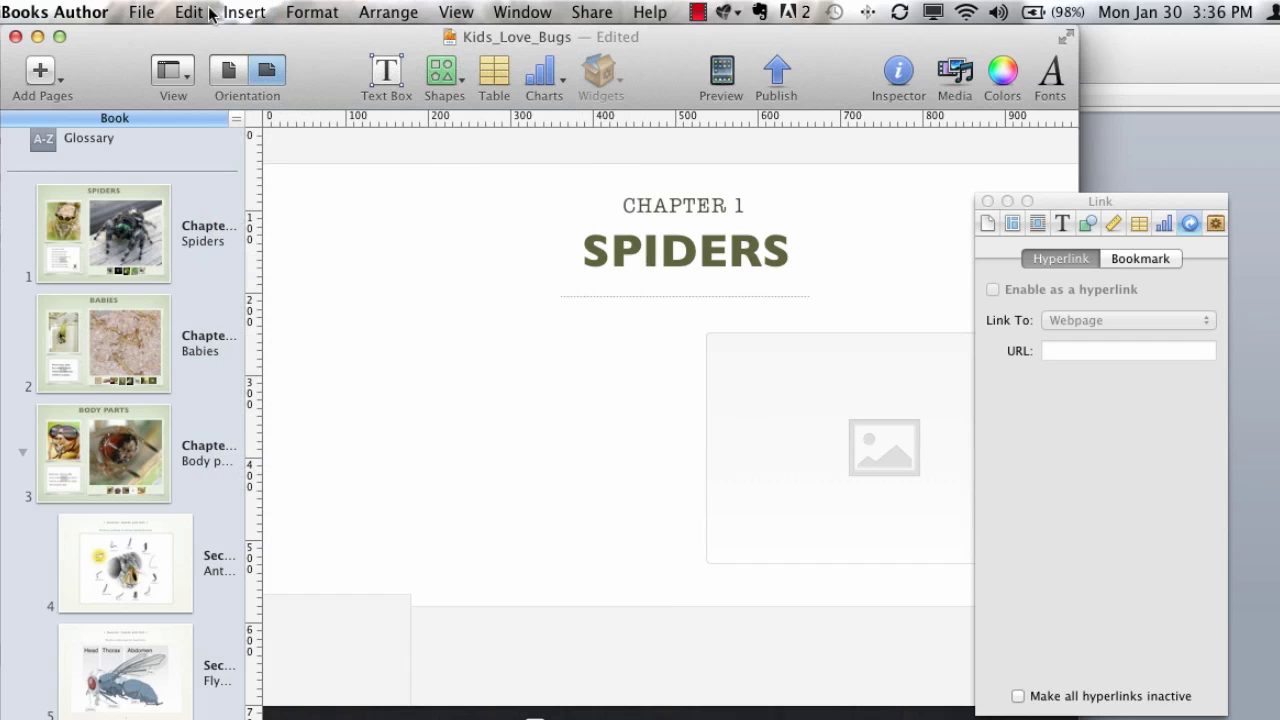
left_click(139, 14)
left_click(140, 59)
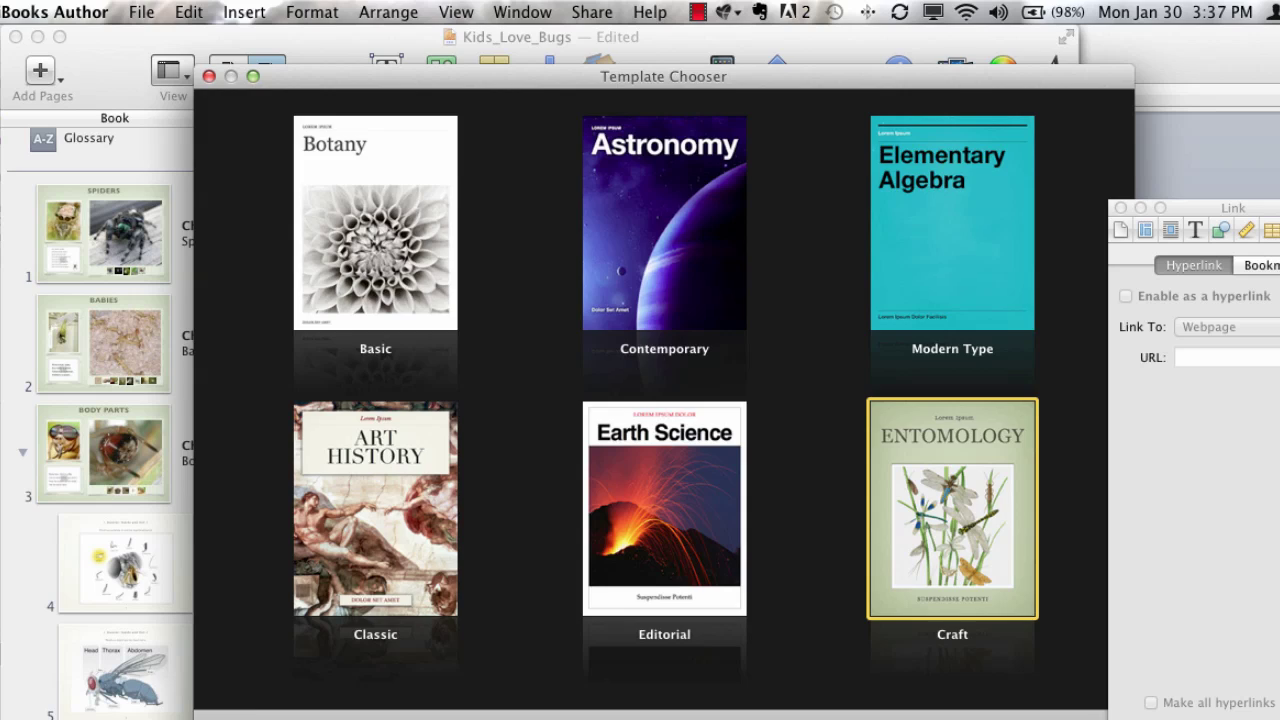
key("Escape")
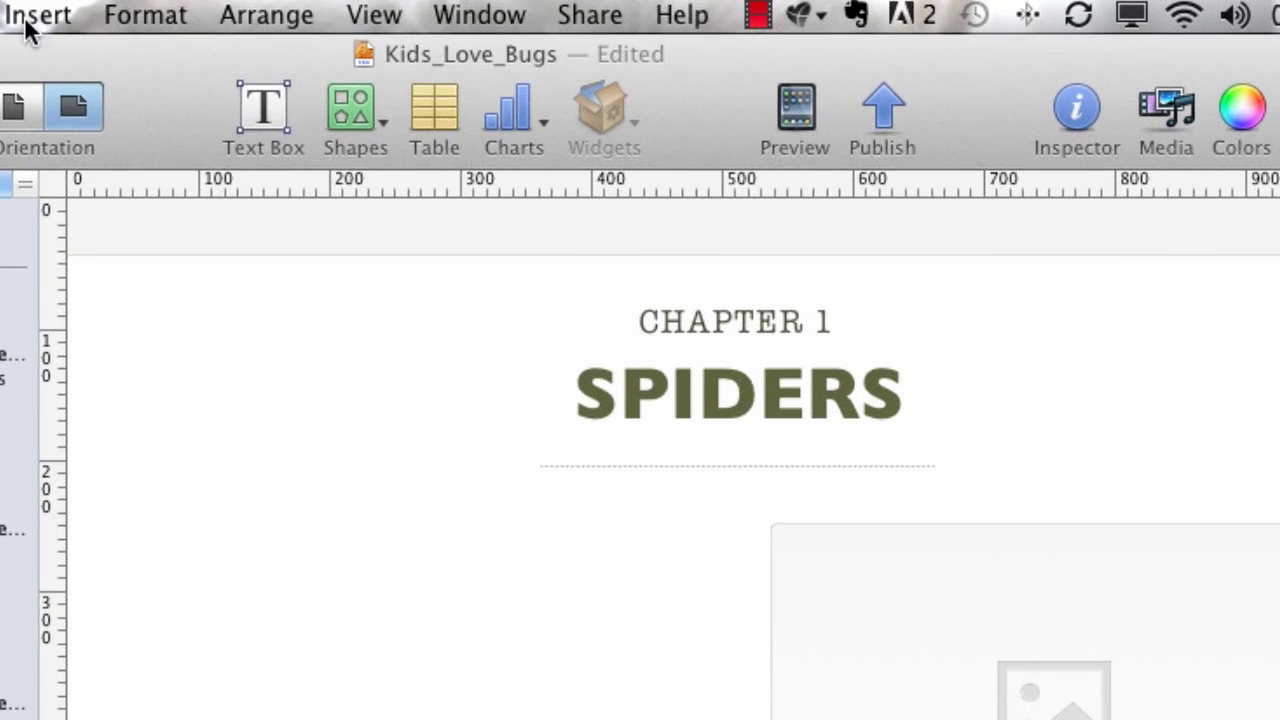
Look through the Insert menu's Pages submenu options for adding pages
left_click(35, 14)
mouse_move(55, 68)
left_click(40, 14)
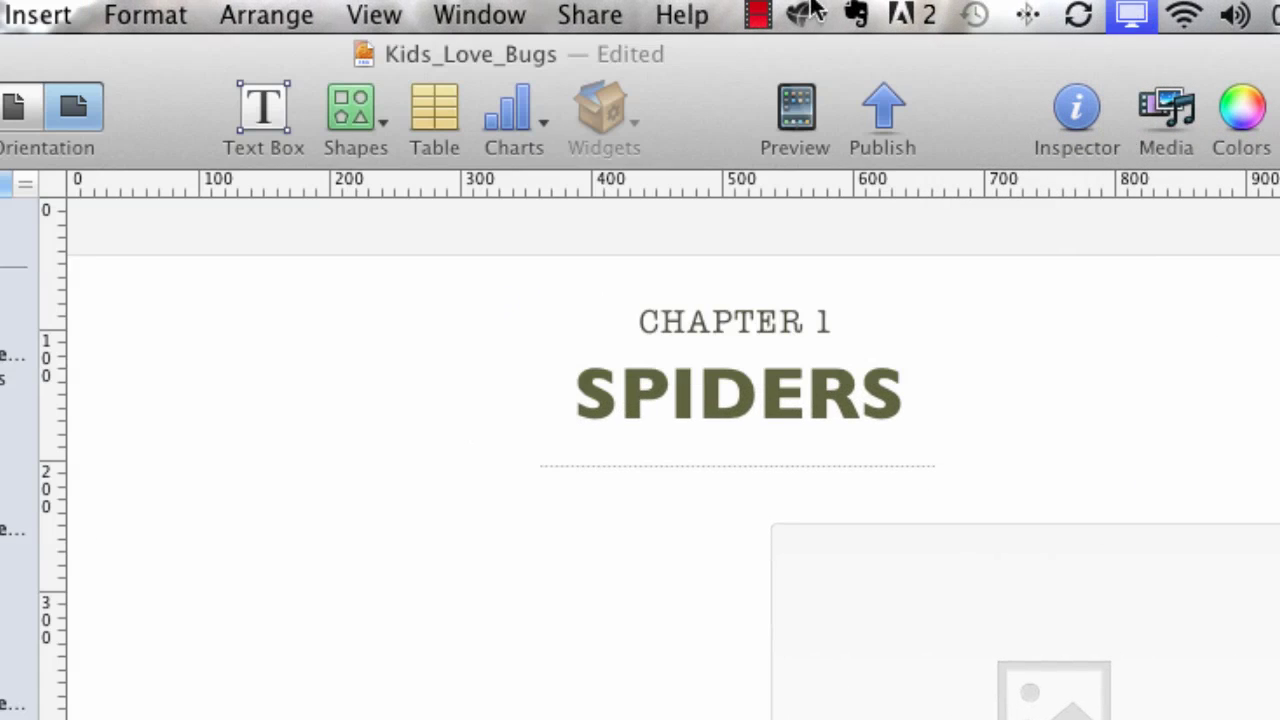
left_click(45, 20)
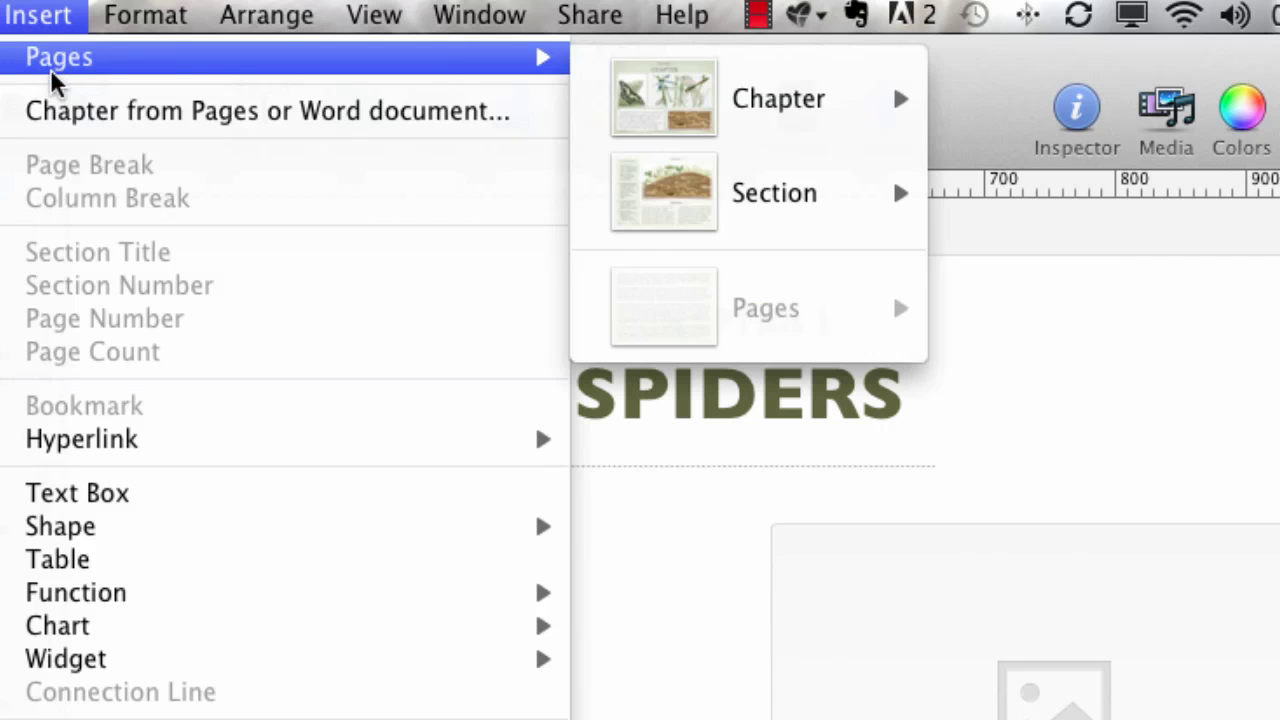
mouse_move(868, 122)
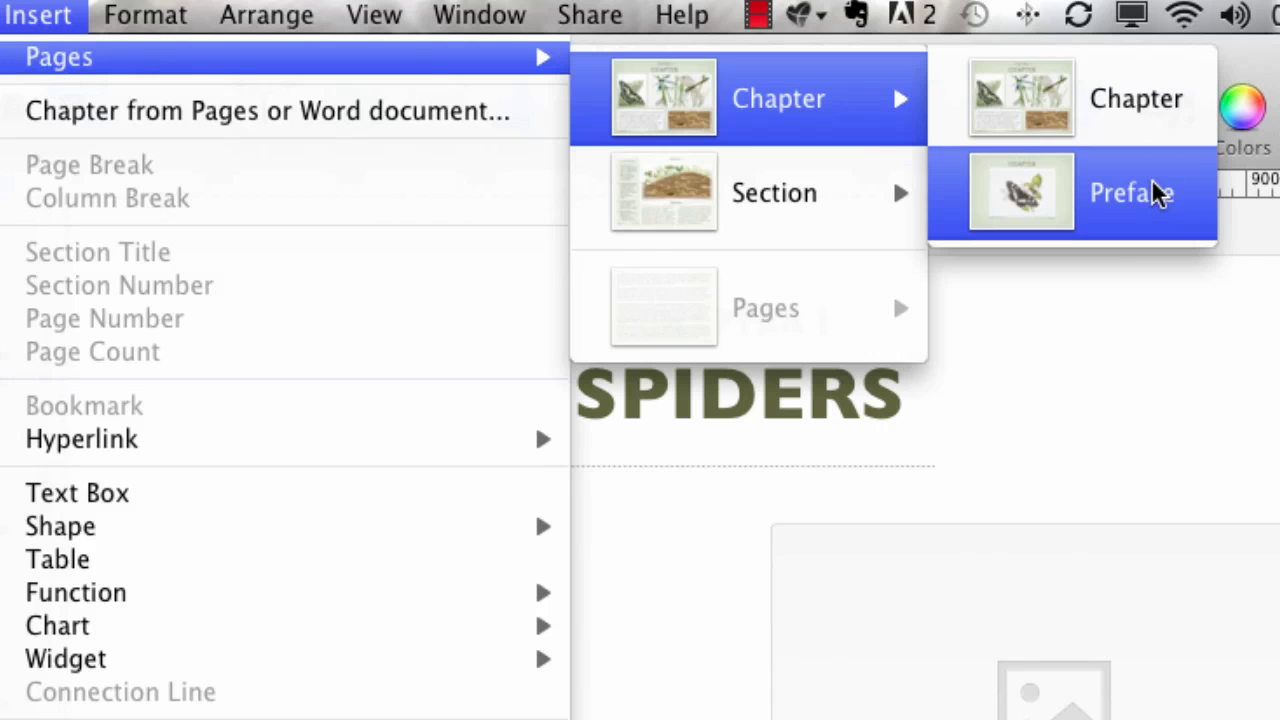
mouse_move(722, 246)
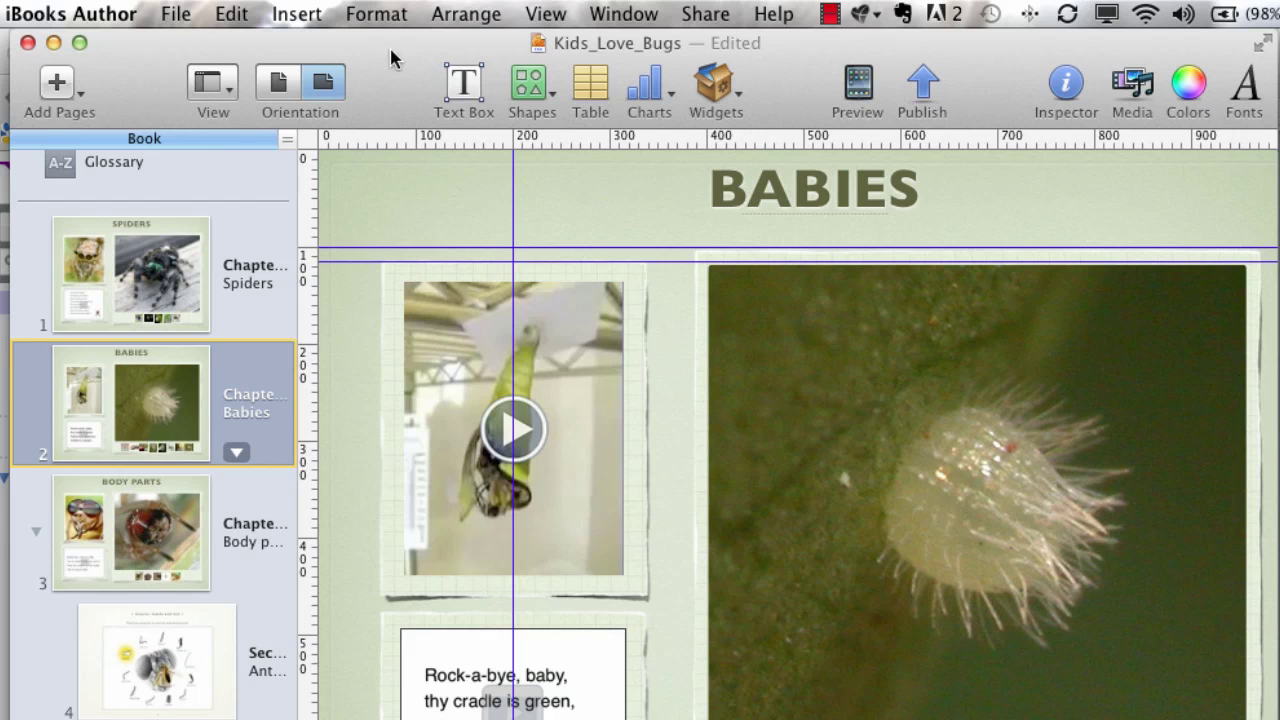
Move the book window down-right to reveal AntennaParts and preview the Add Pages list
left_click_drag(395, 58, 391, 186)
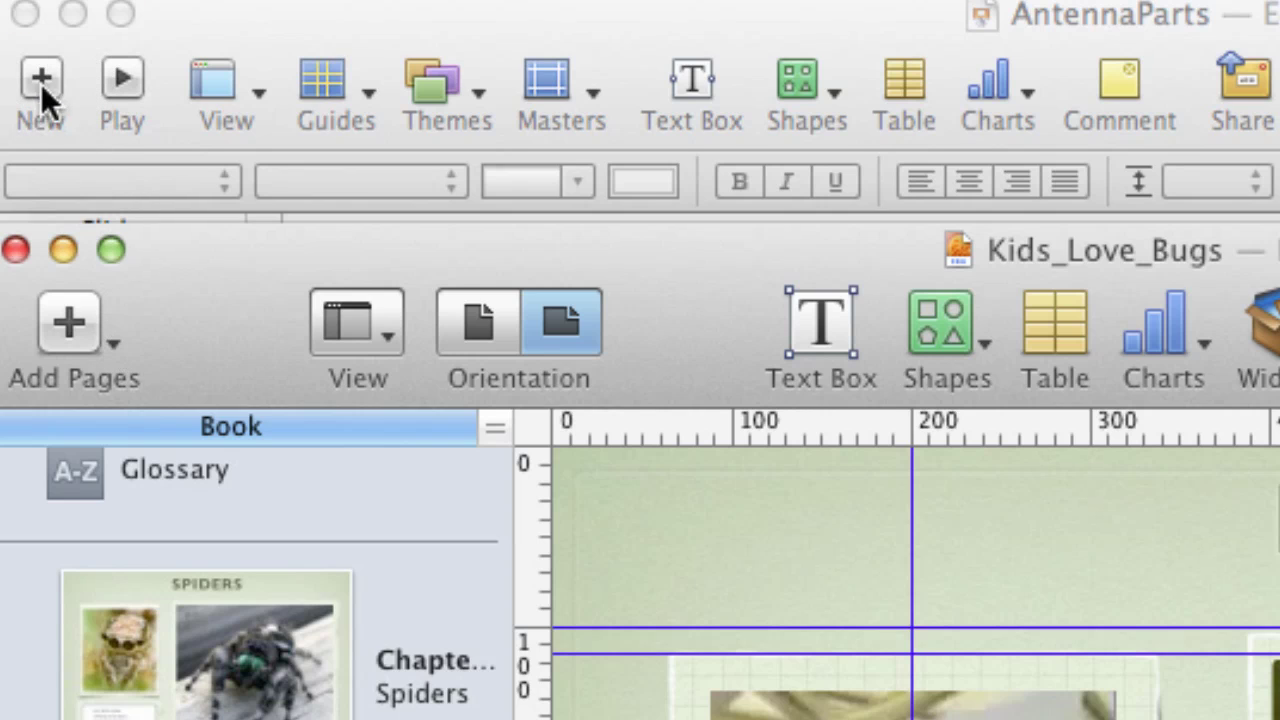
left_click(113, 344)
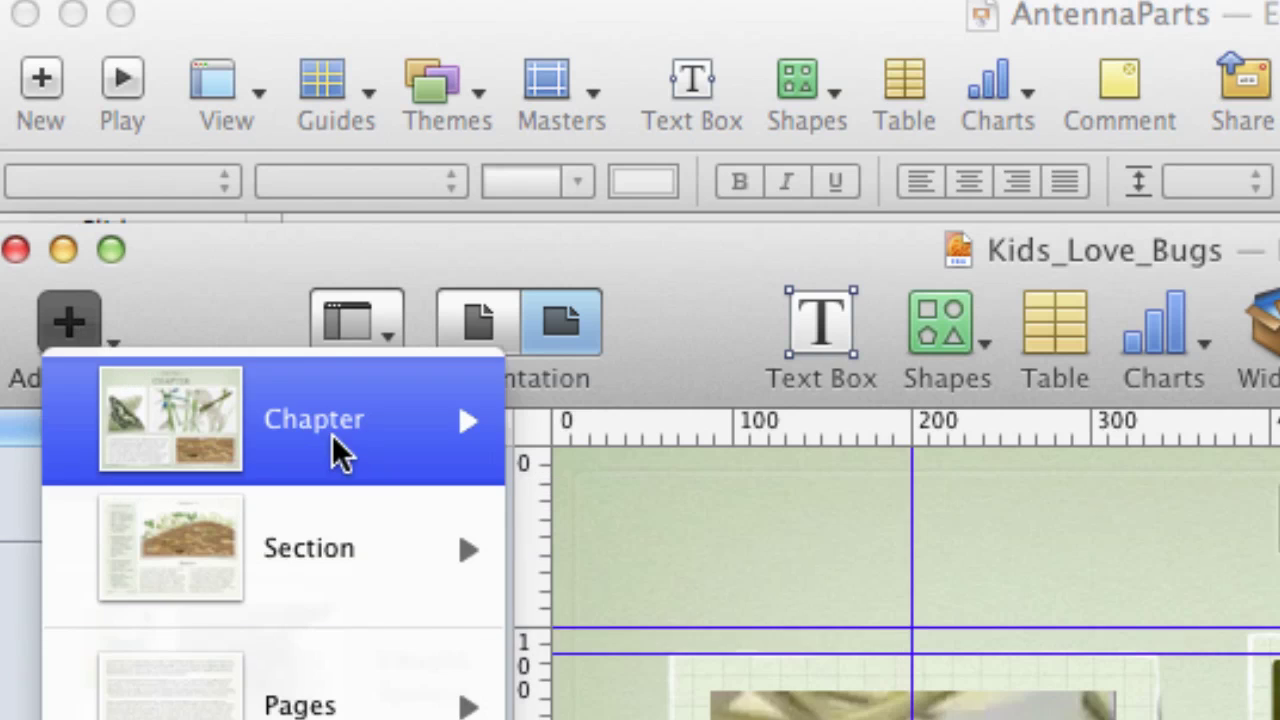
left_click(210, 264)
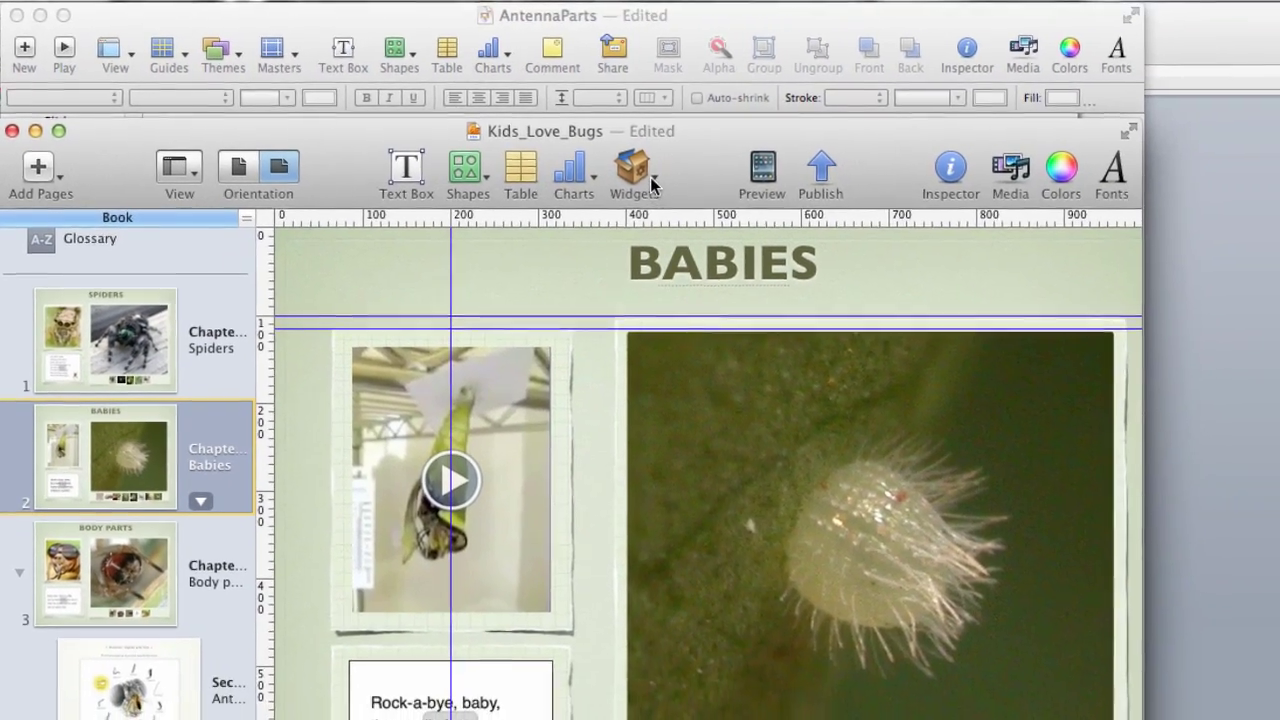
Preview the widget types available in the Widgets menu
left_click(651, 185)
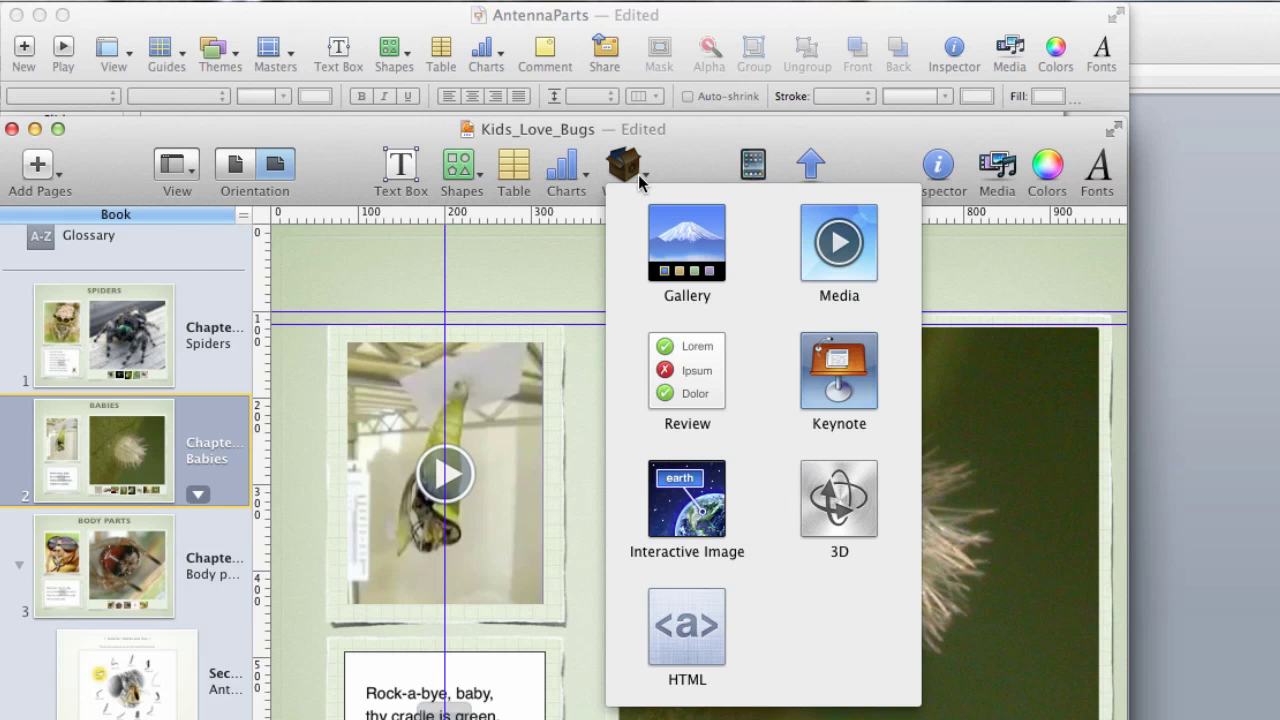
left_click(640, 182)
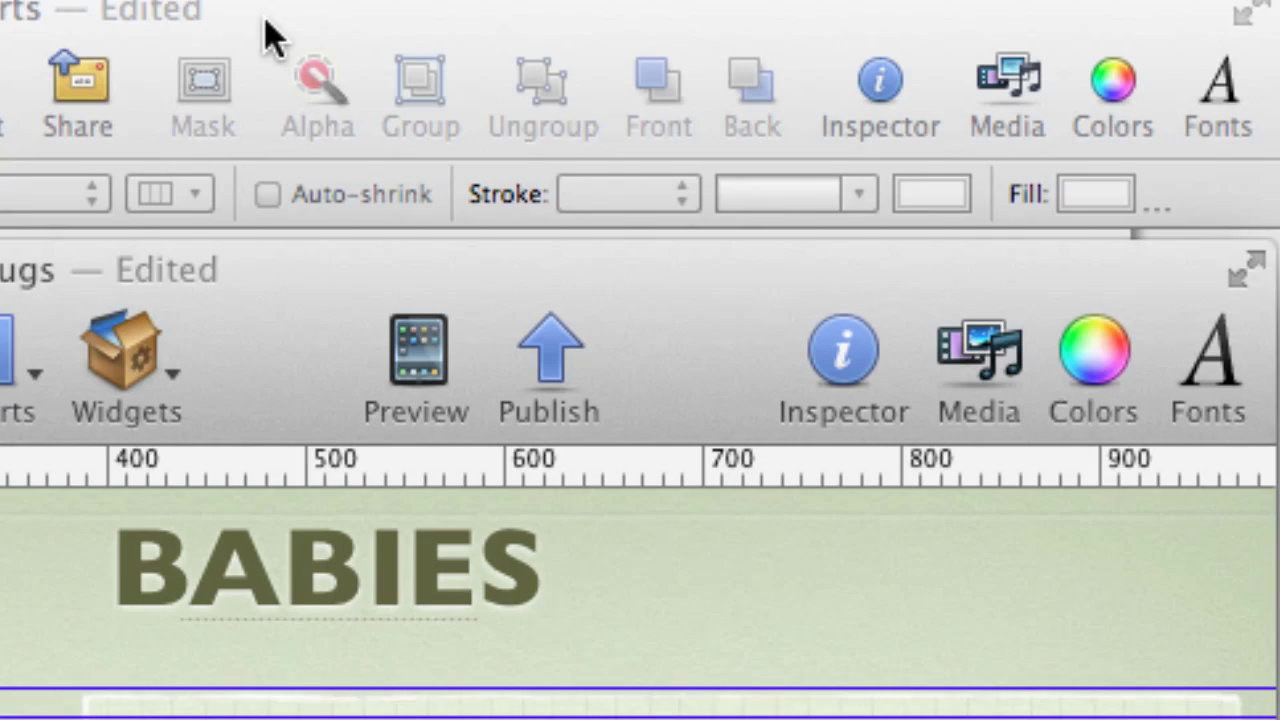
left_click(366, 2)
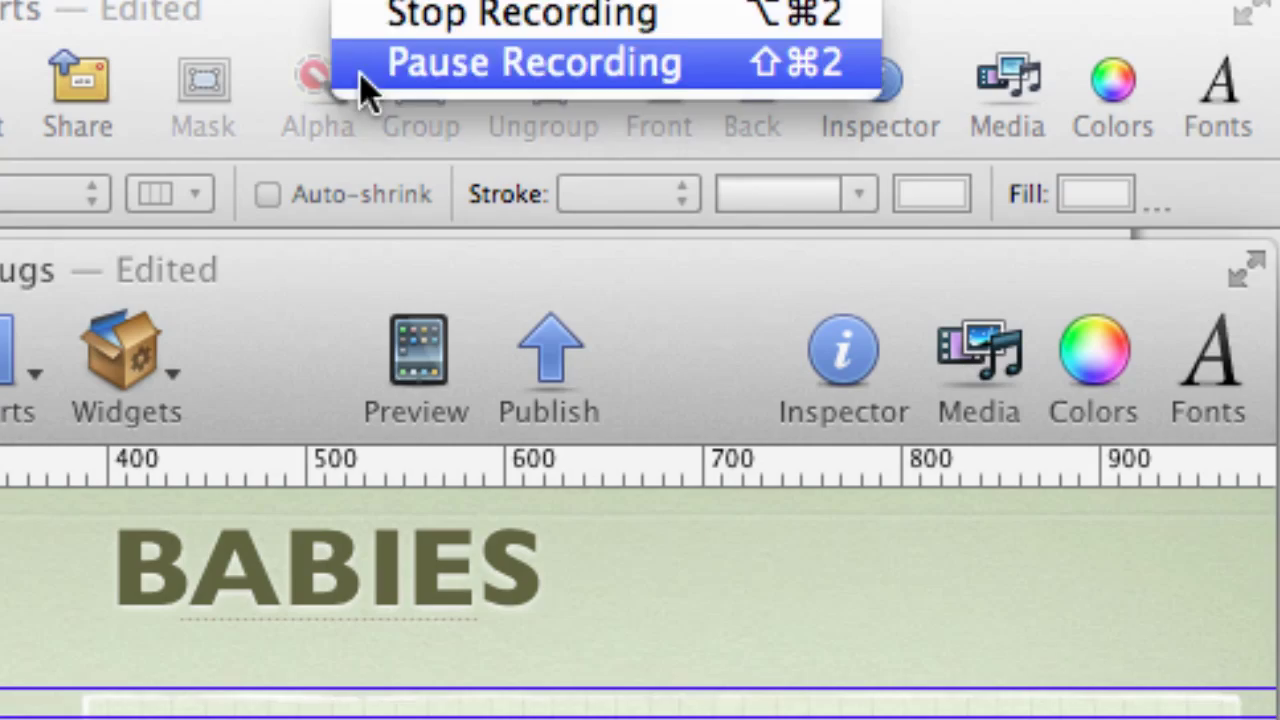
Undo an accidental wasp photo move and select the KIDS LOVE BUGS title box
left_click(366, 34)
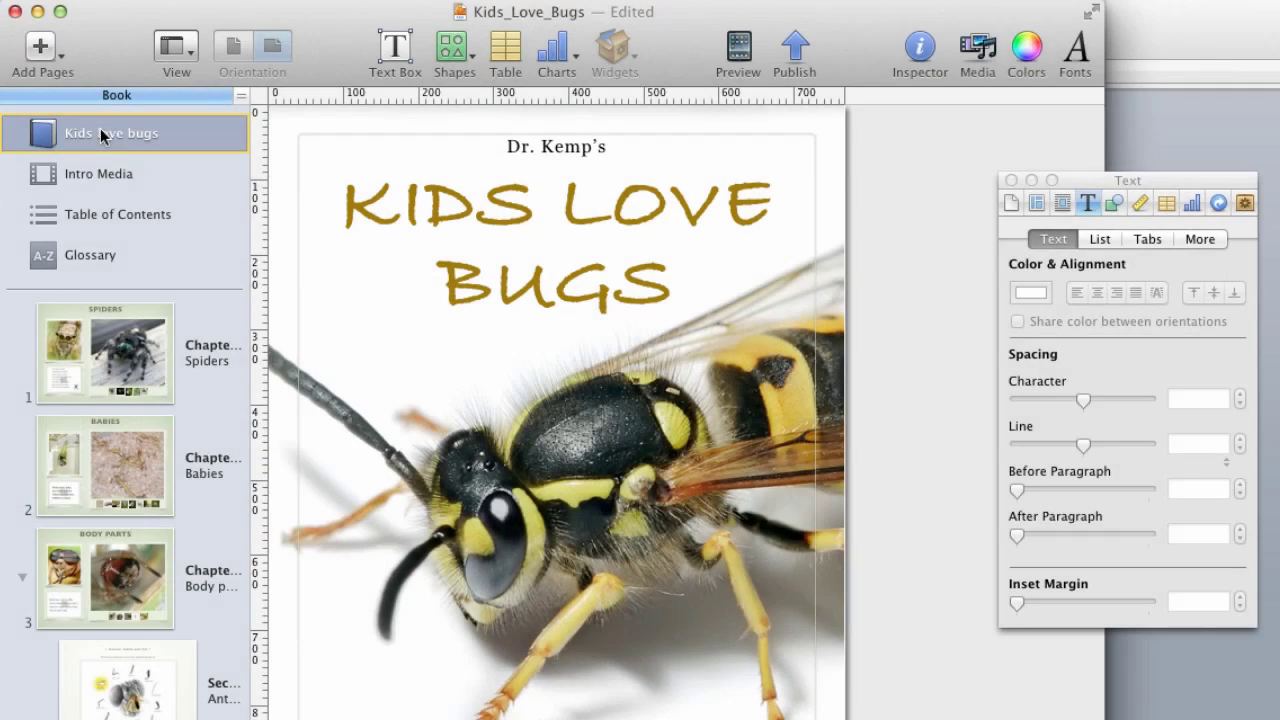
left_click_drag(629, 463, 708, 455)
key("super+z")
left_click(528, 205)
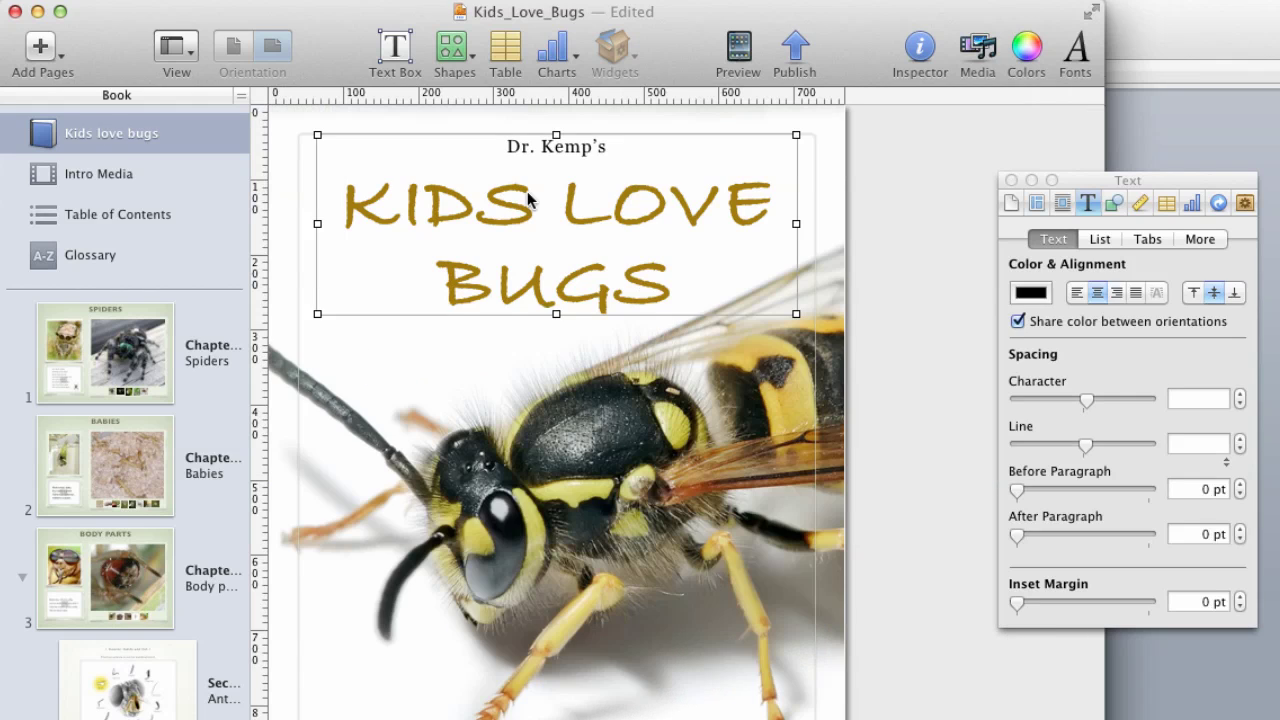
double_click(535, 215)
left_click(540, 215)
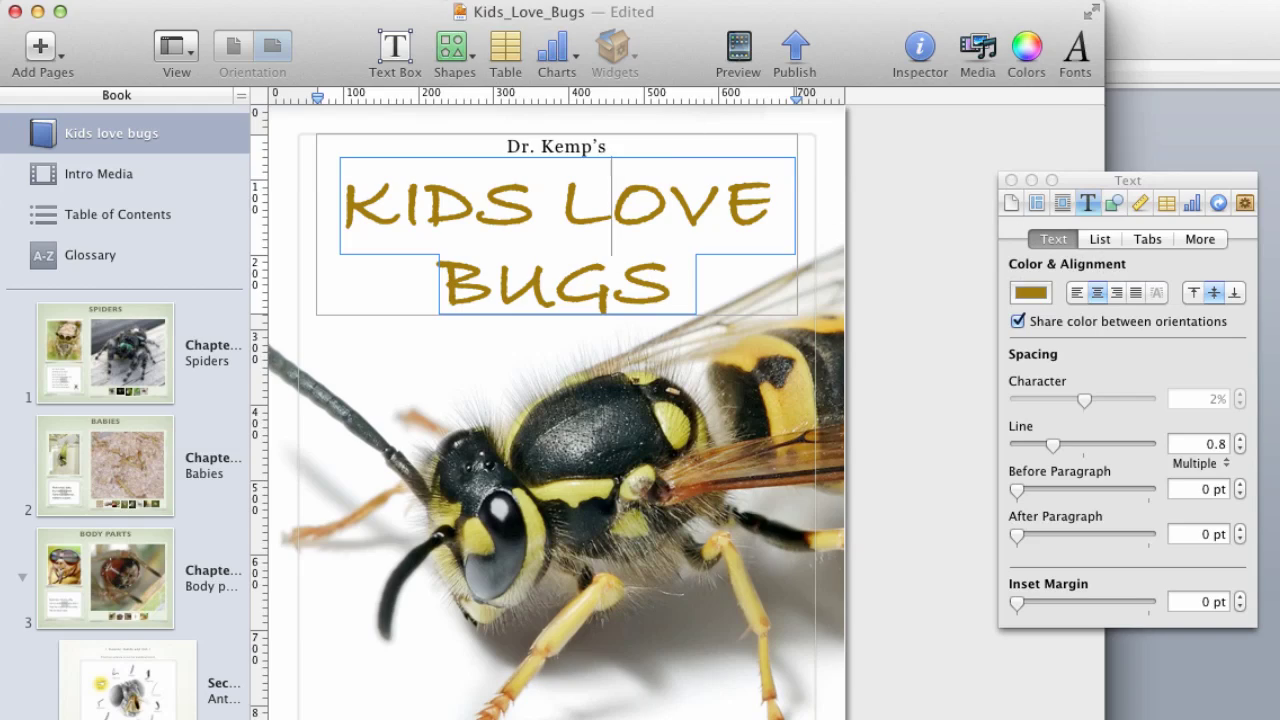
Try left and right alignment, text colour and letter spacing on the cover title
left_click(322, 1)
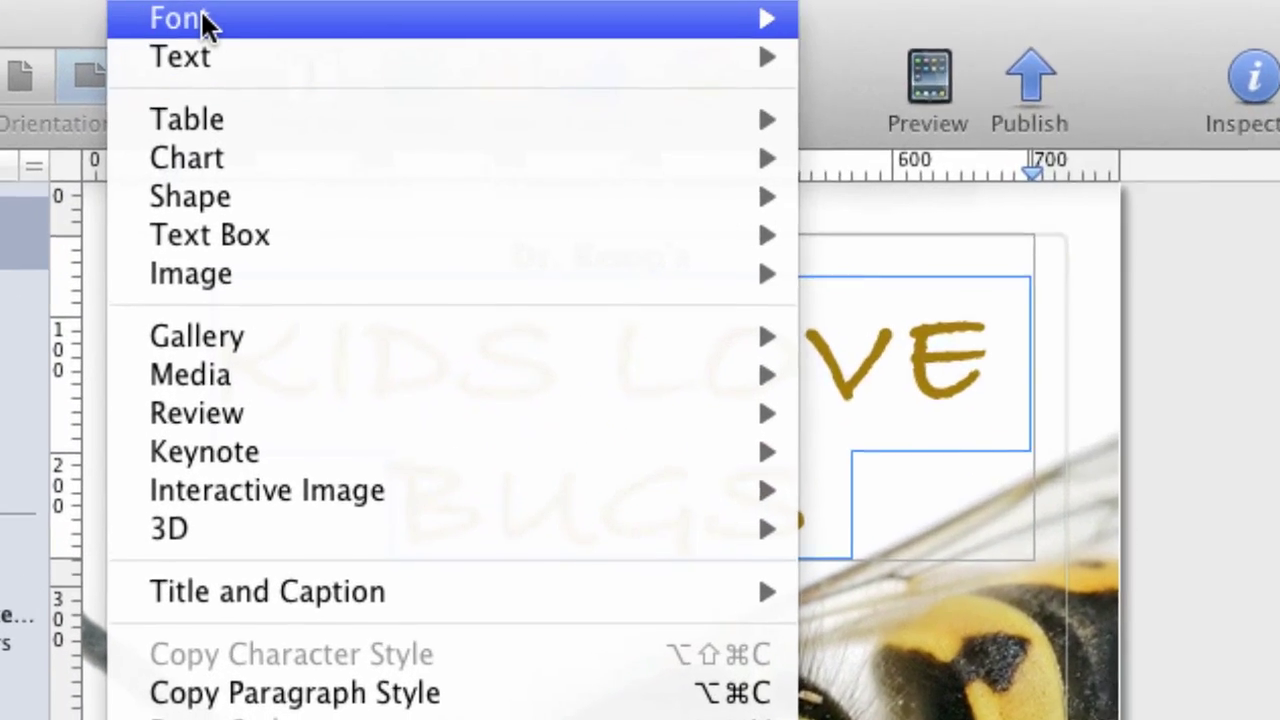
mouse_move(321, 21)
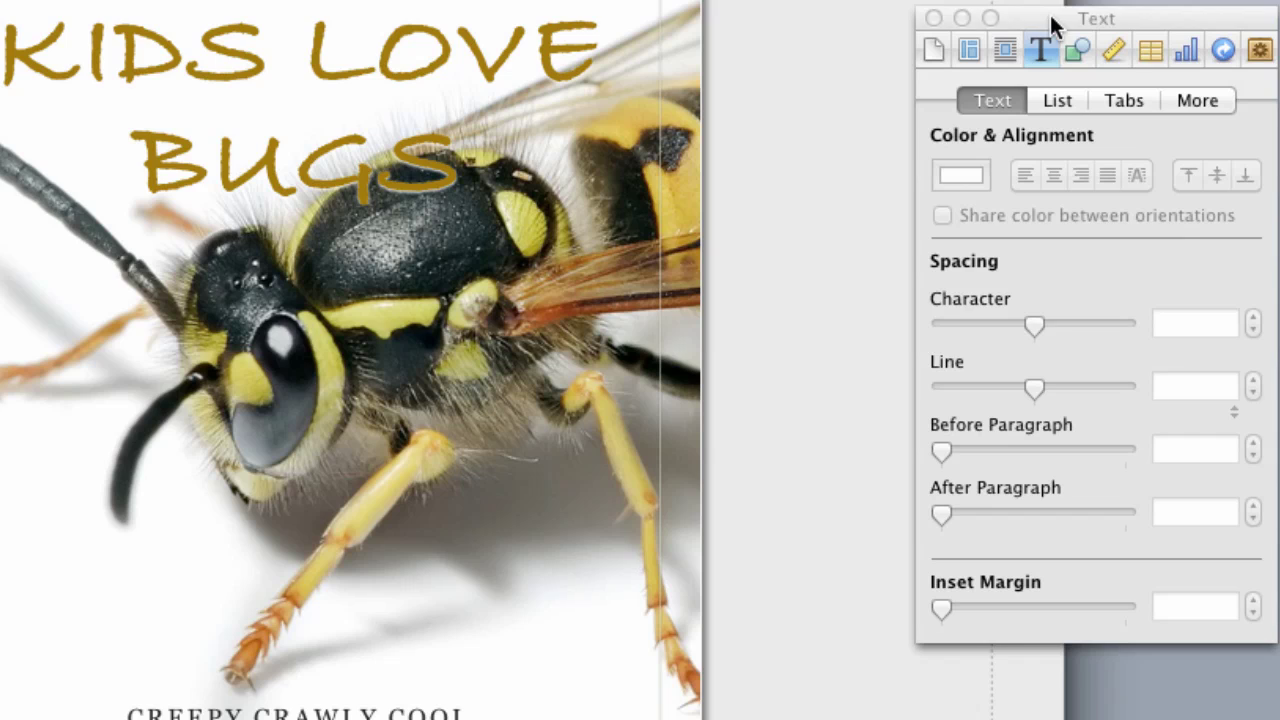
left_click(1025, 175)
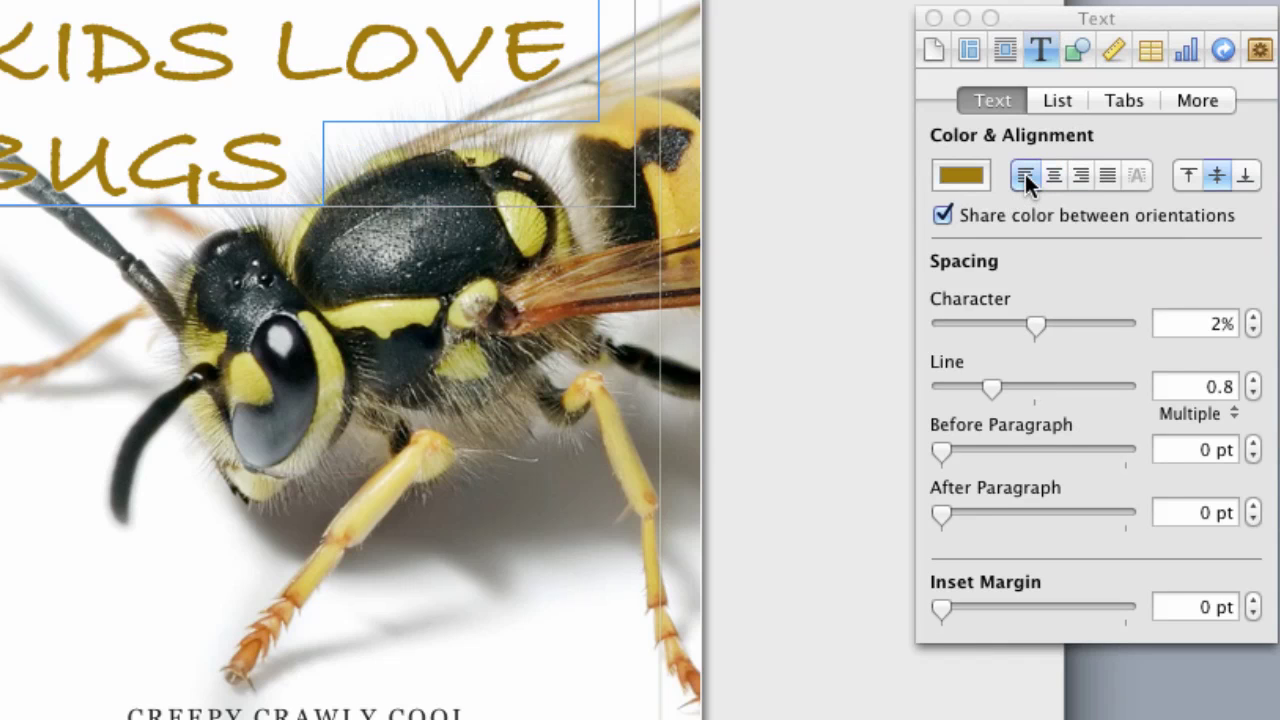
left_click(1077, 175)
left_click(959, 185)
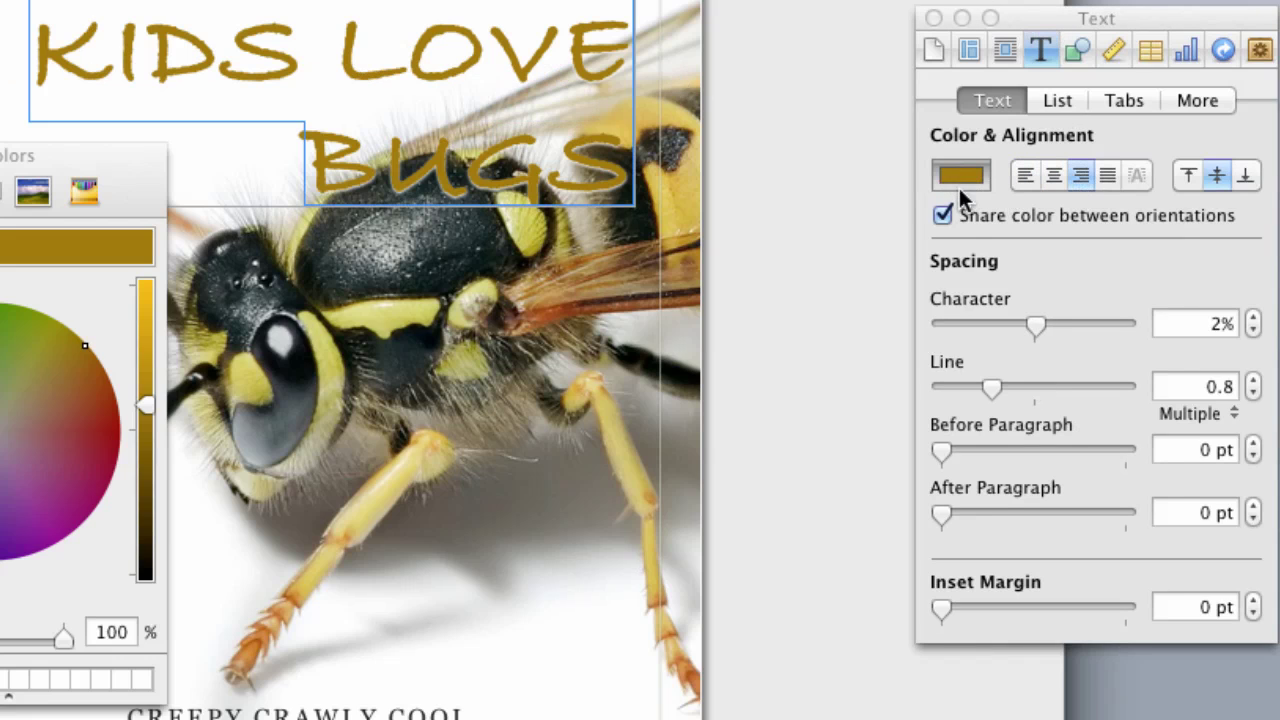
left_click_drag(1030, 332, 1085, 330)
left_click(1077, 50)
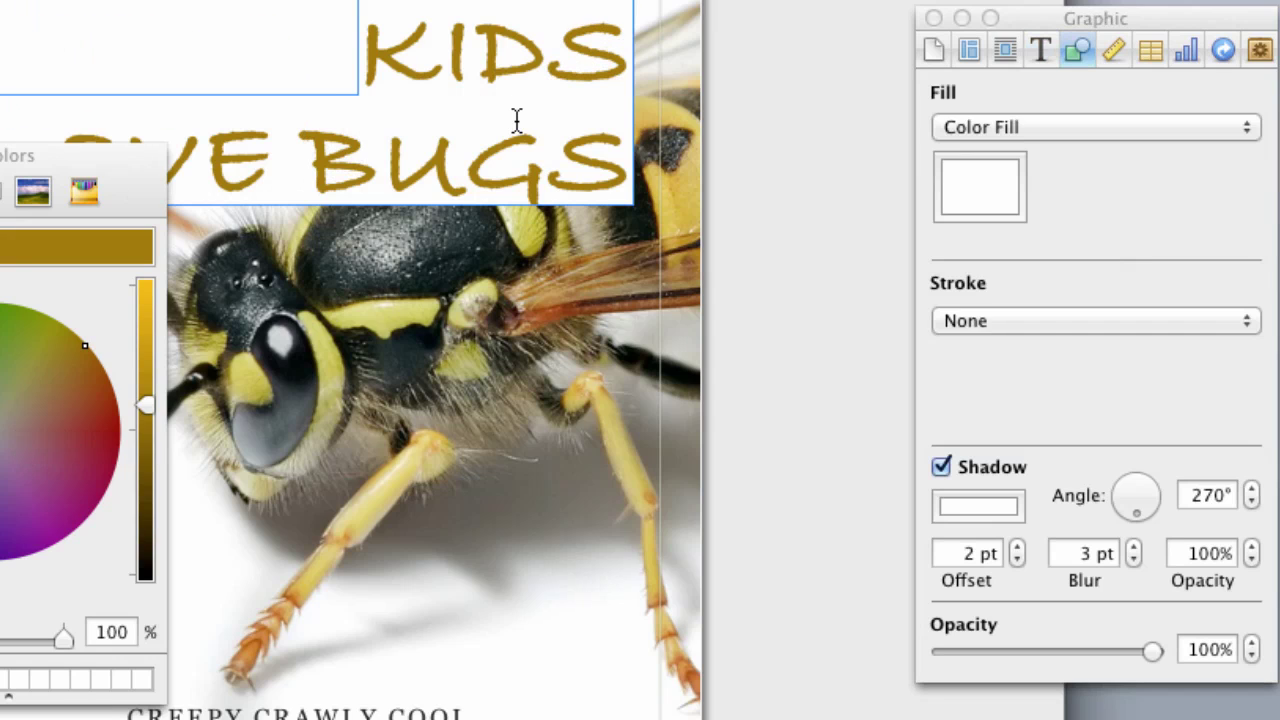
Mirror, flip upside down and rotate the title box in the Metrics inspector
left_click(543, 230)
left_click(488, 107)
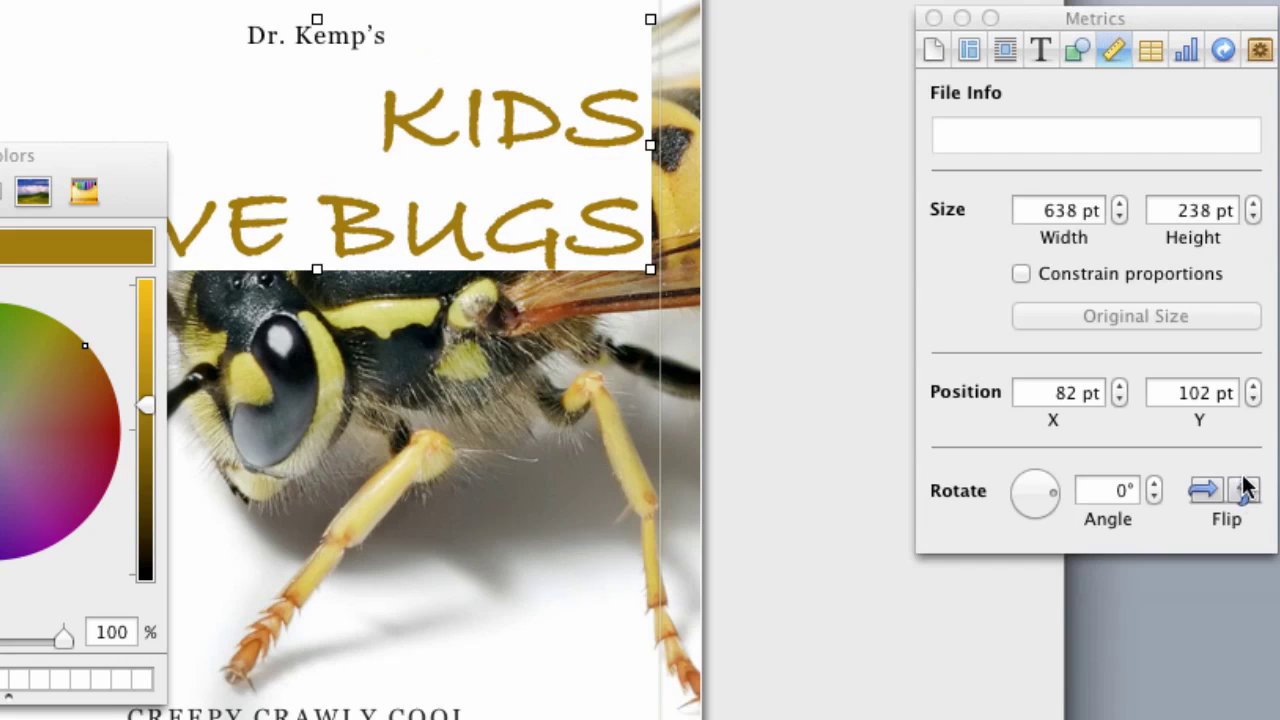
left_click(1205, 489)
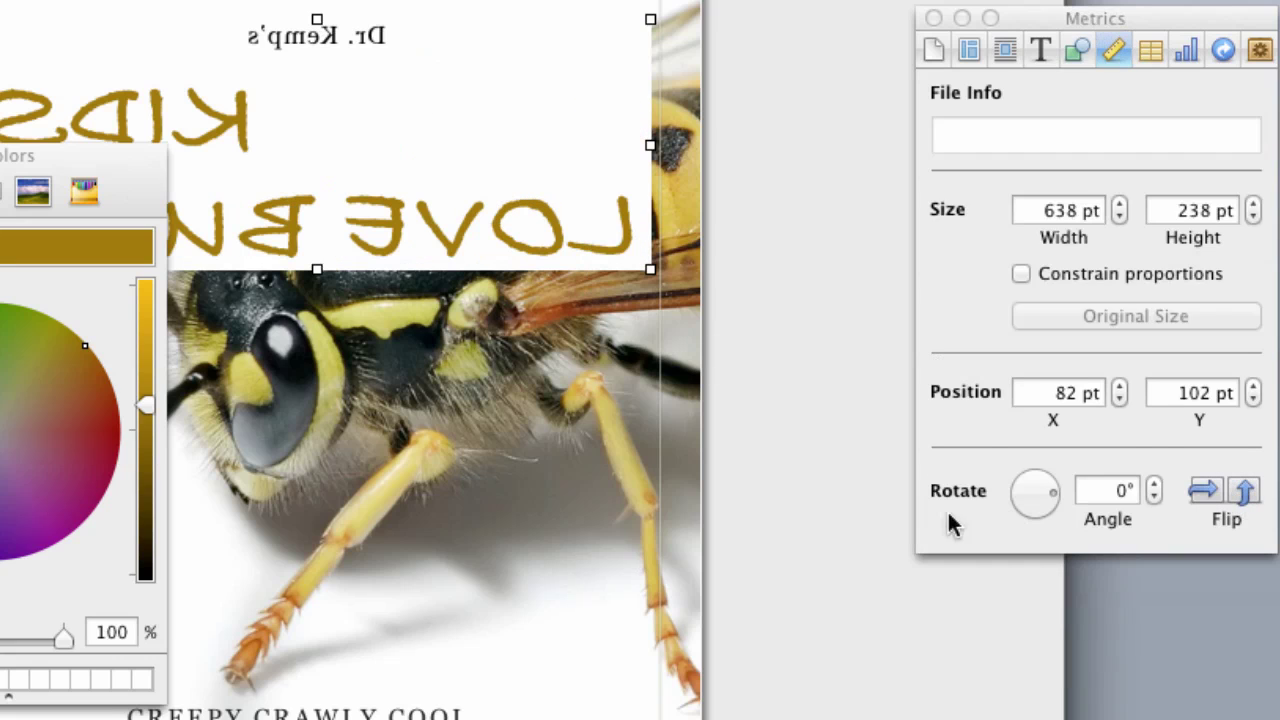
left_click(1246, 492)
mouse_move(1030, 488)
left_mouse_down()
mouse_move(1021, 475)
mouse_move(1038, 509)
mouse_move(1020, 509)
left_mouse_up()
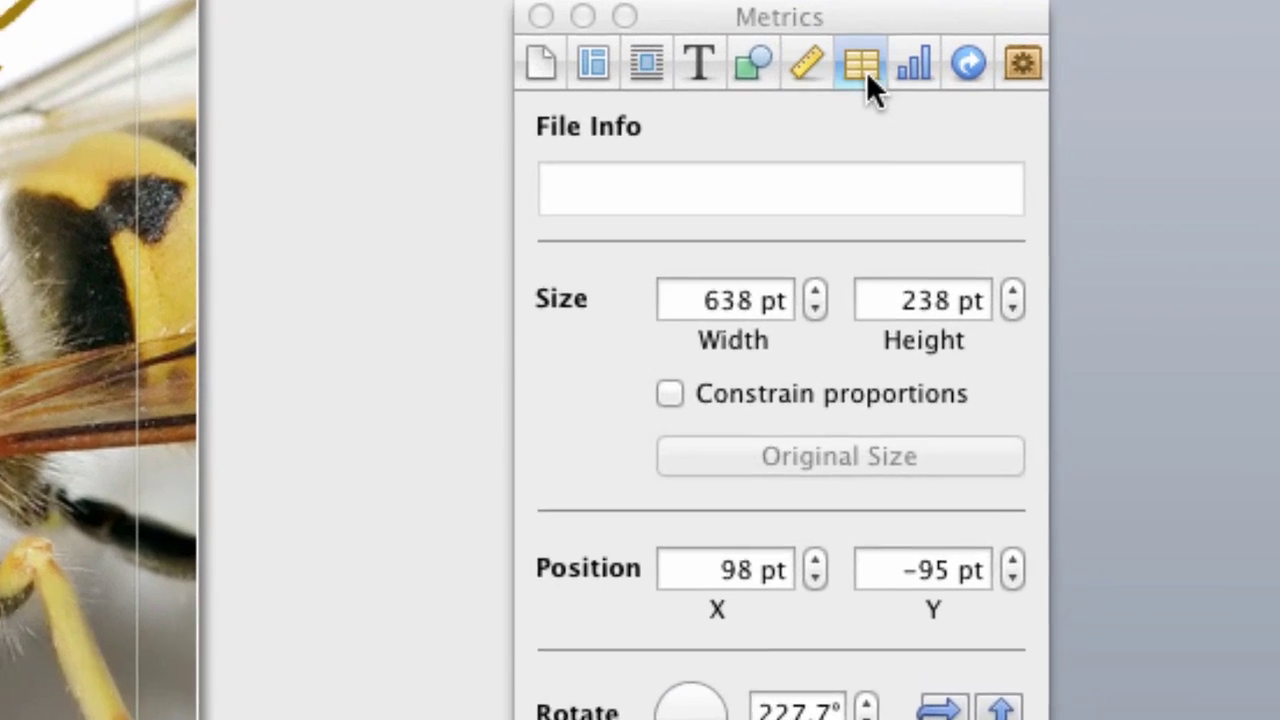
Look through the Table, Chart axis and series, and Hyperlink inspector panes
left_click(866, 71)
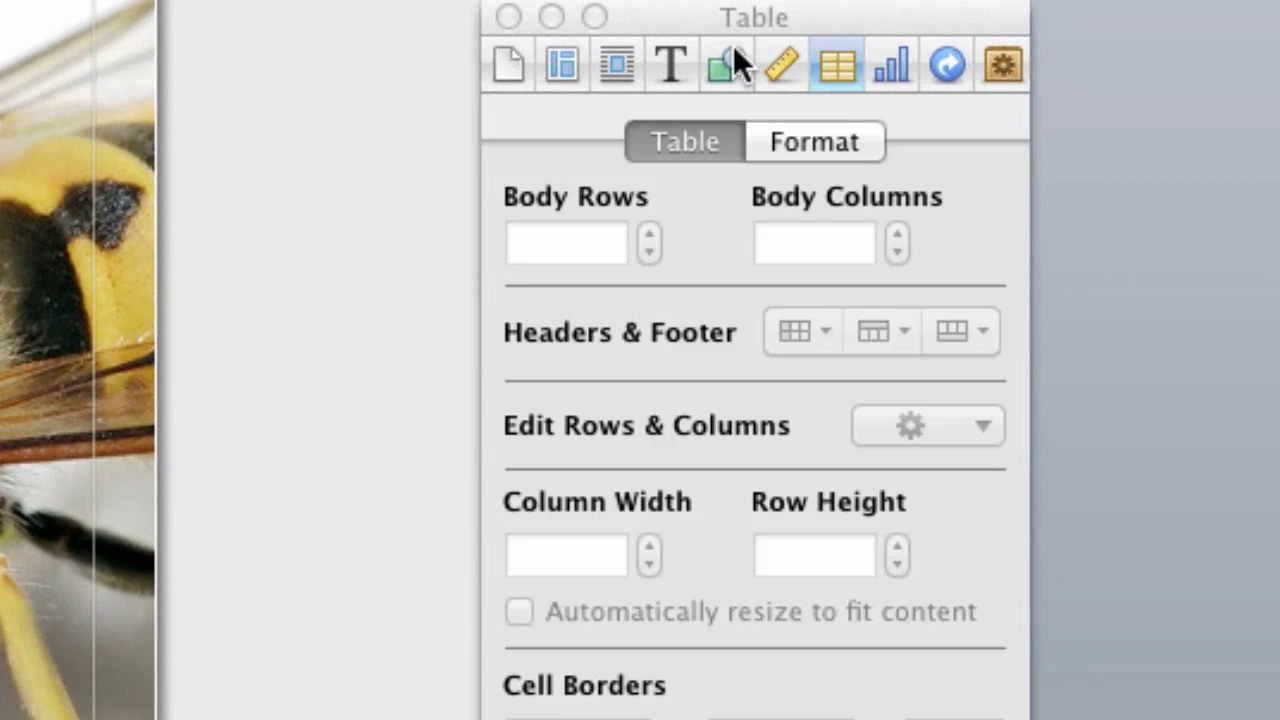
left_click(897, 76)
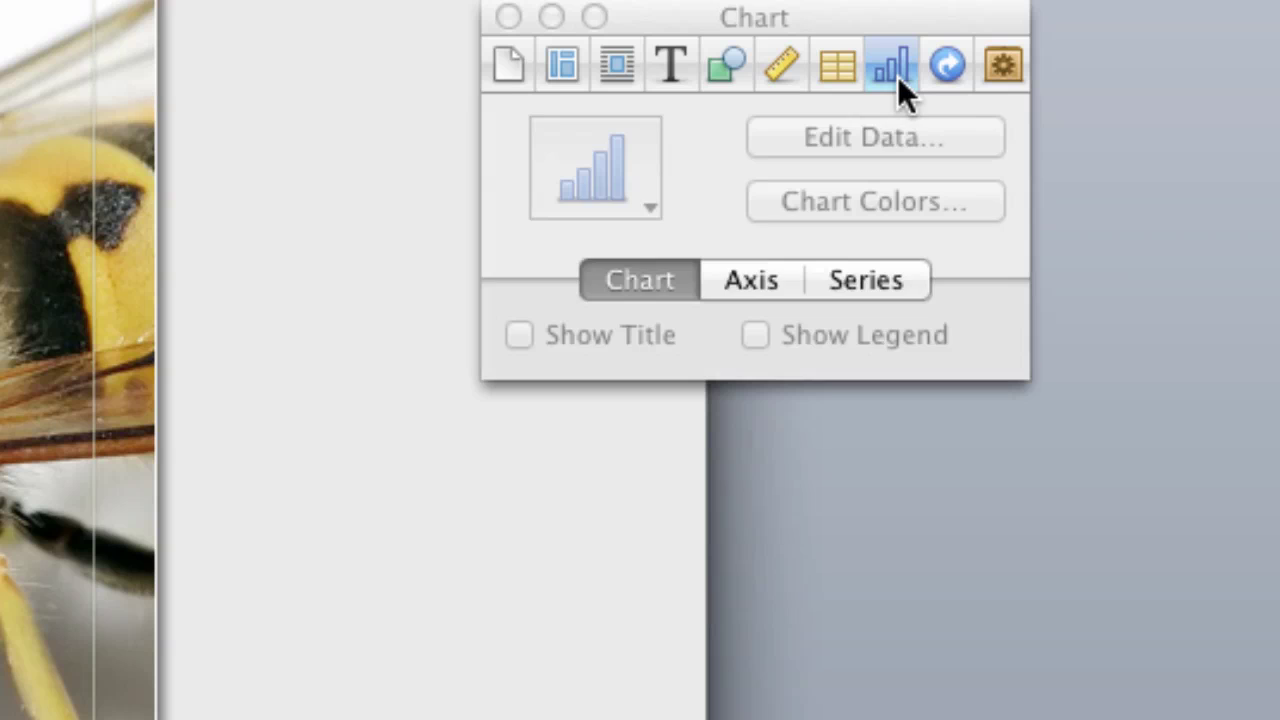
left_click(742, 285)
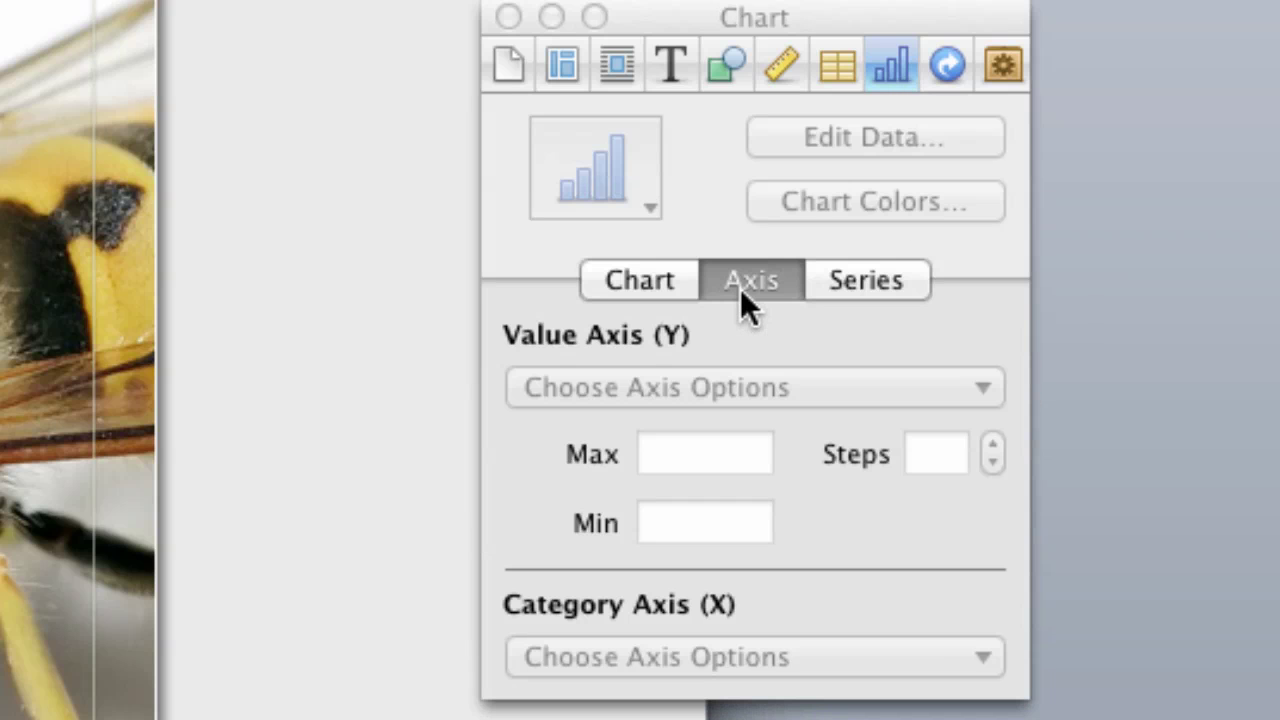
left_click(870, 280)
left_click(937, 68)
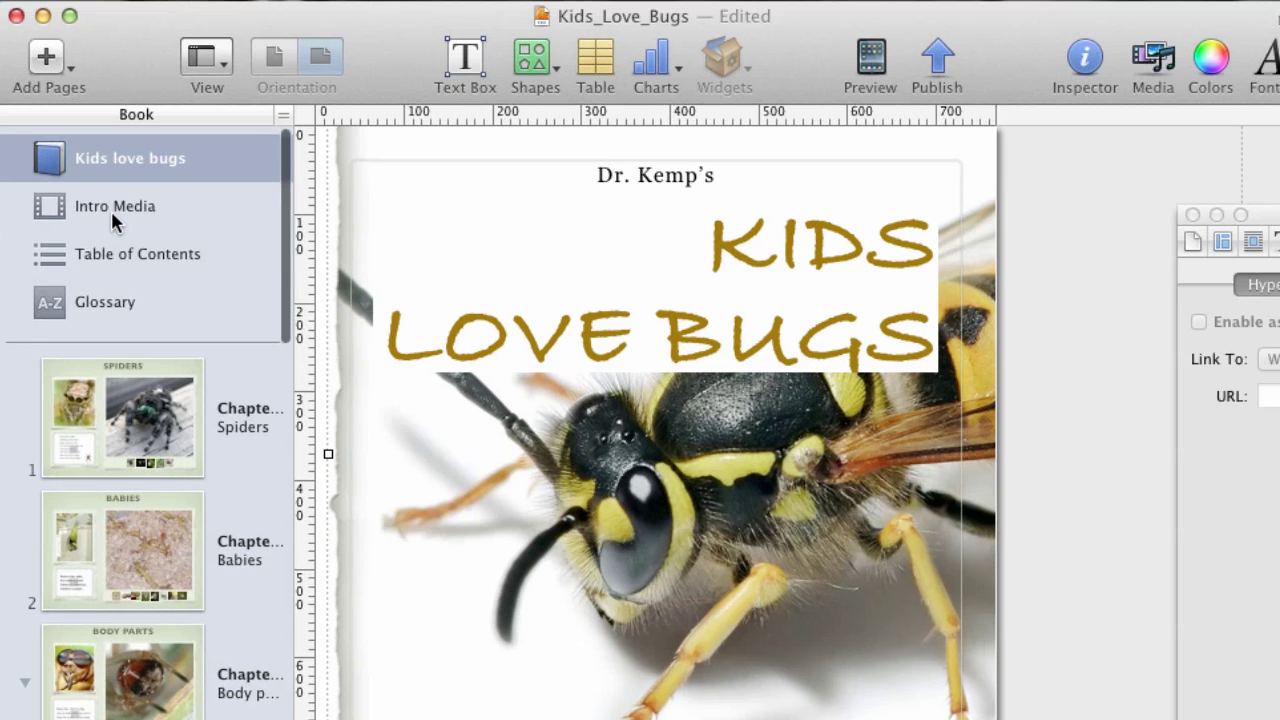
Play the butterfly Intro Media video, then visit the Table of Contents and Spiders chapter
left_click(110, 208)
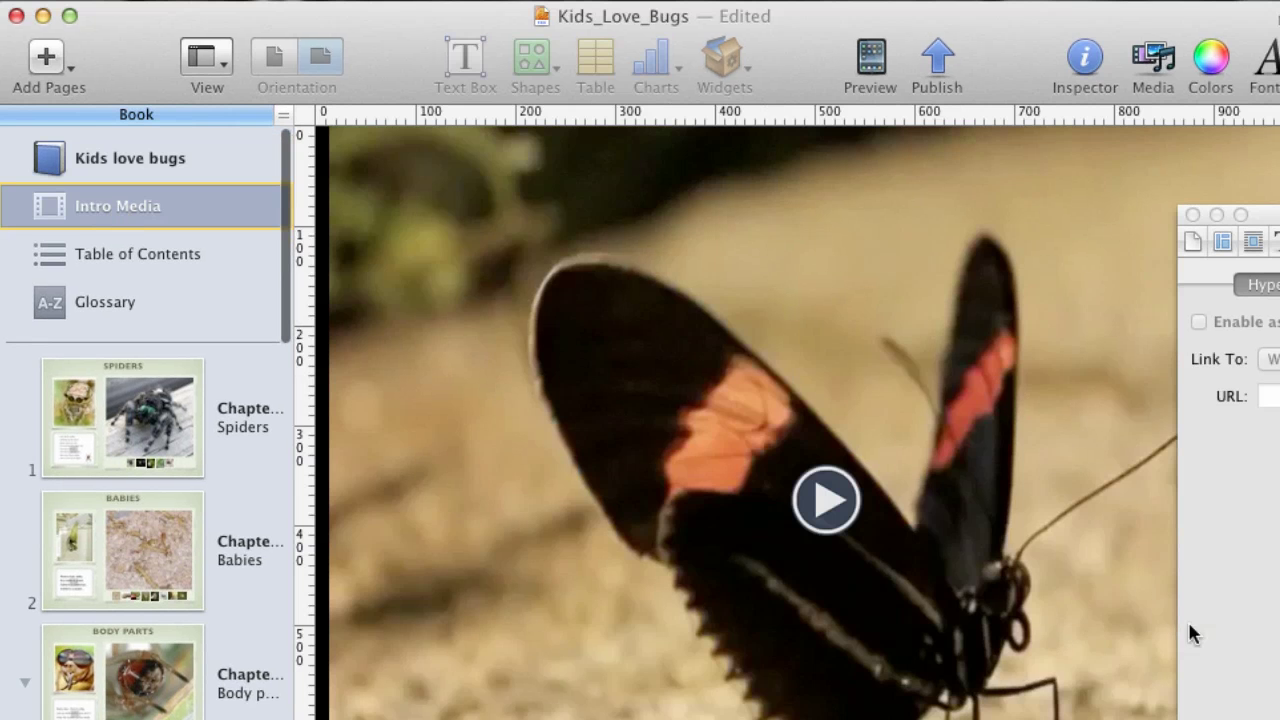
left_click(826, 500)
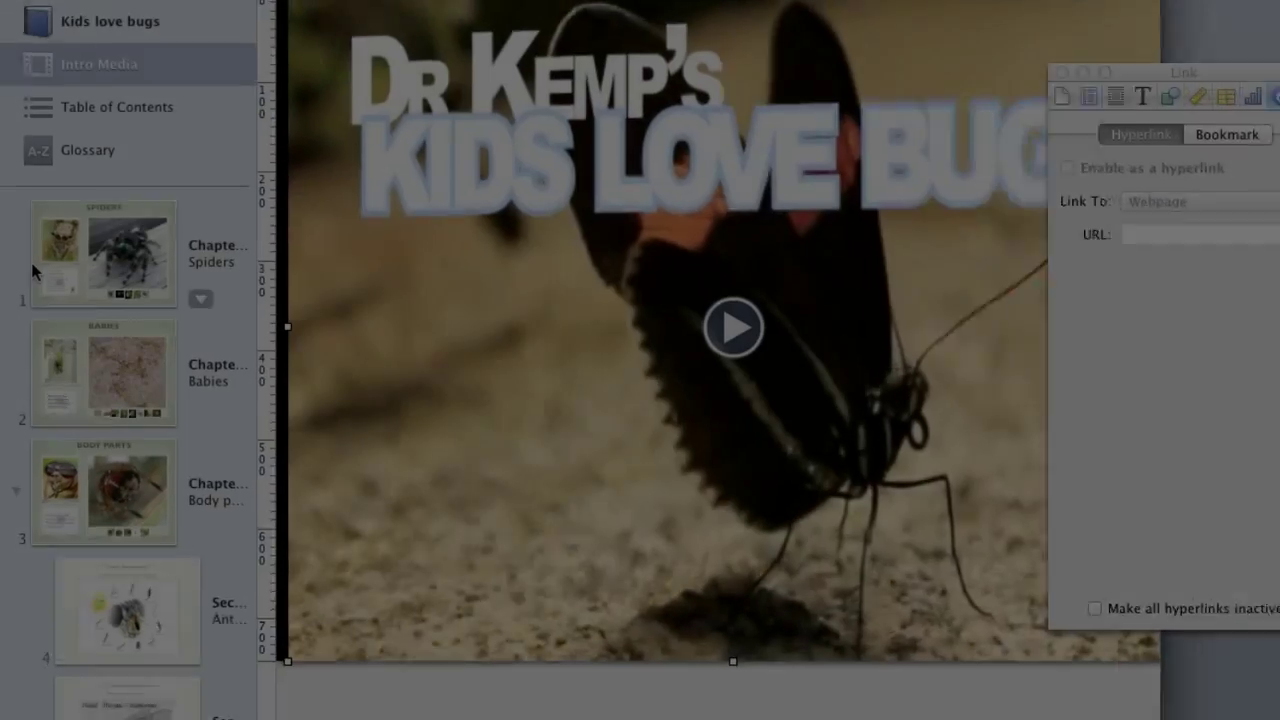
left_click(125, 107)
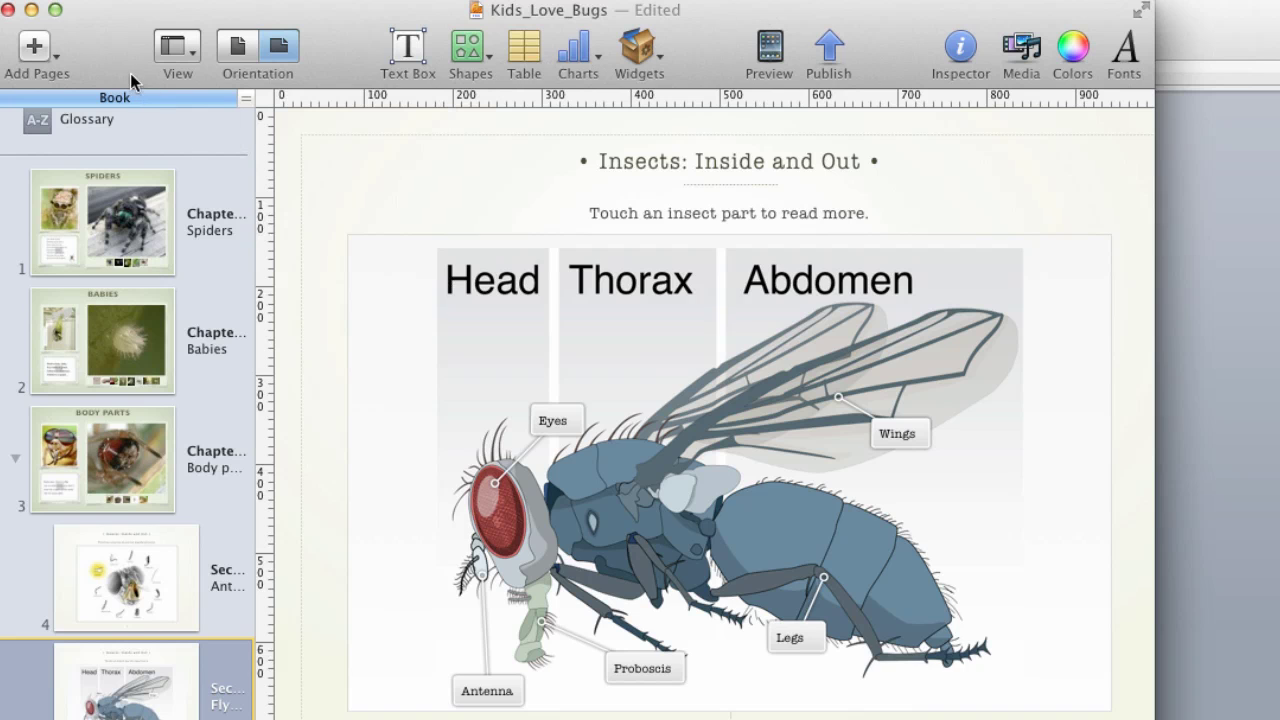
left_click(640, 50)
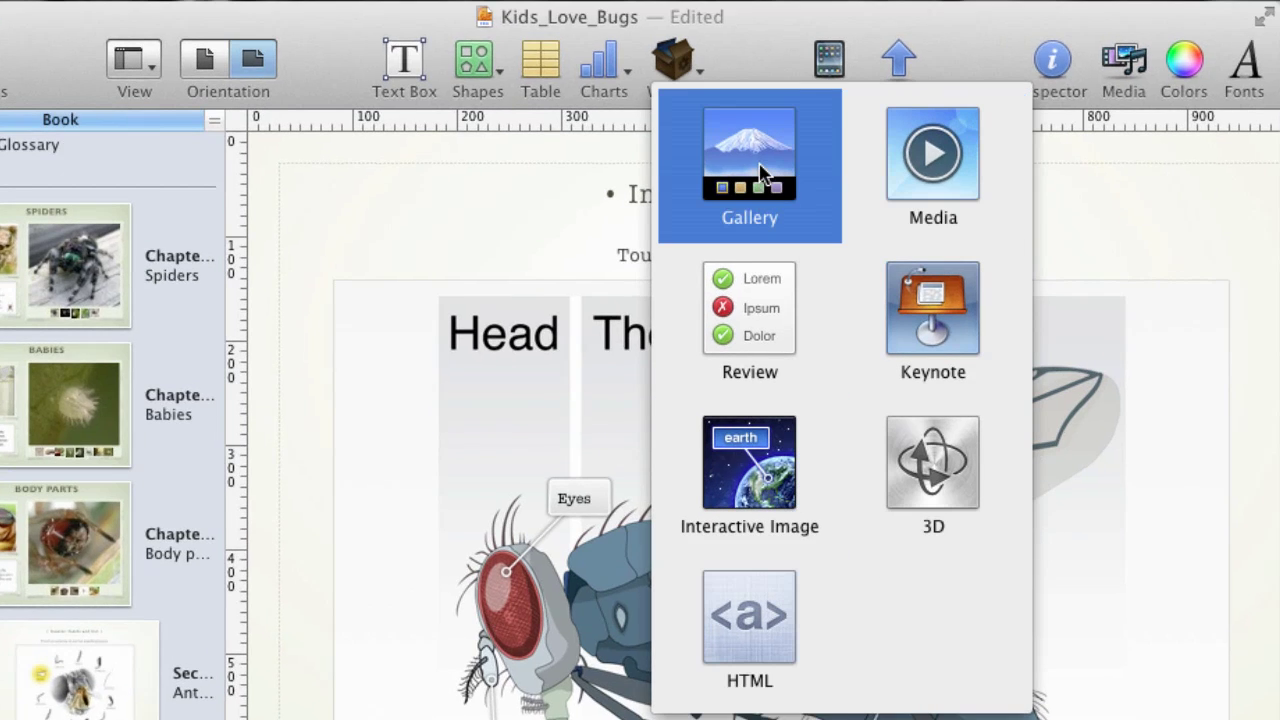
left_click(165, 290)
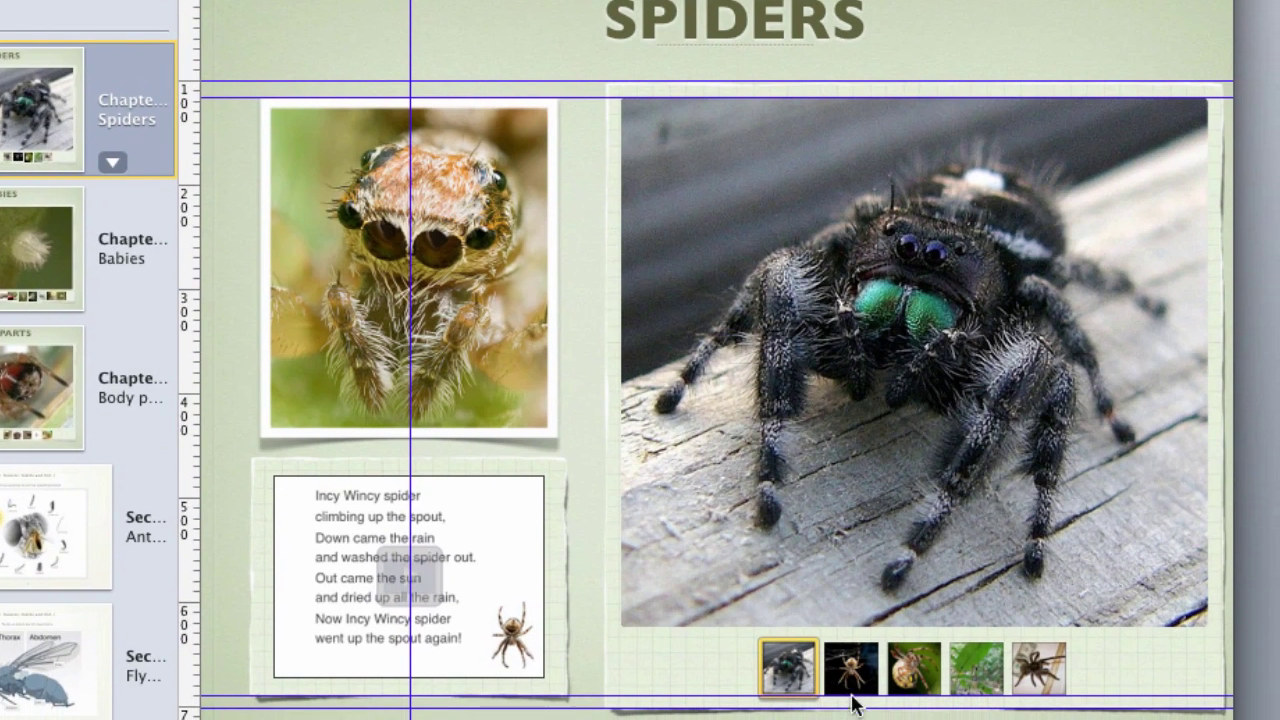
Page through the Spiders gallery photos to the tarantula, then play the Babies page video
left_click(855, 675)
left_click(928, 674)
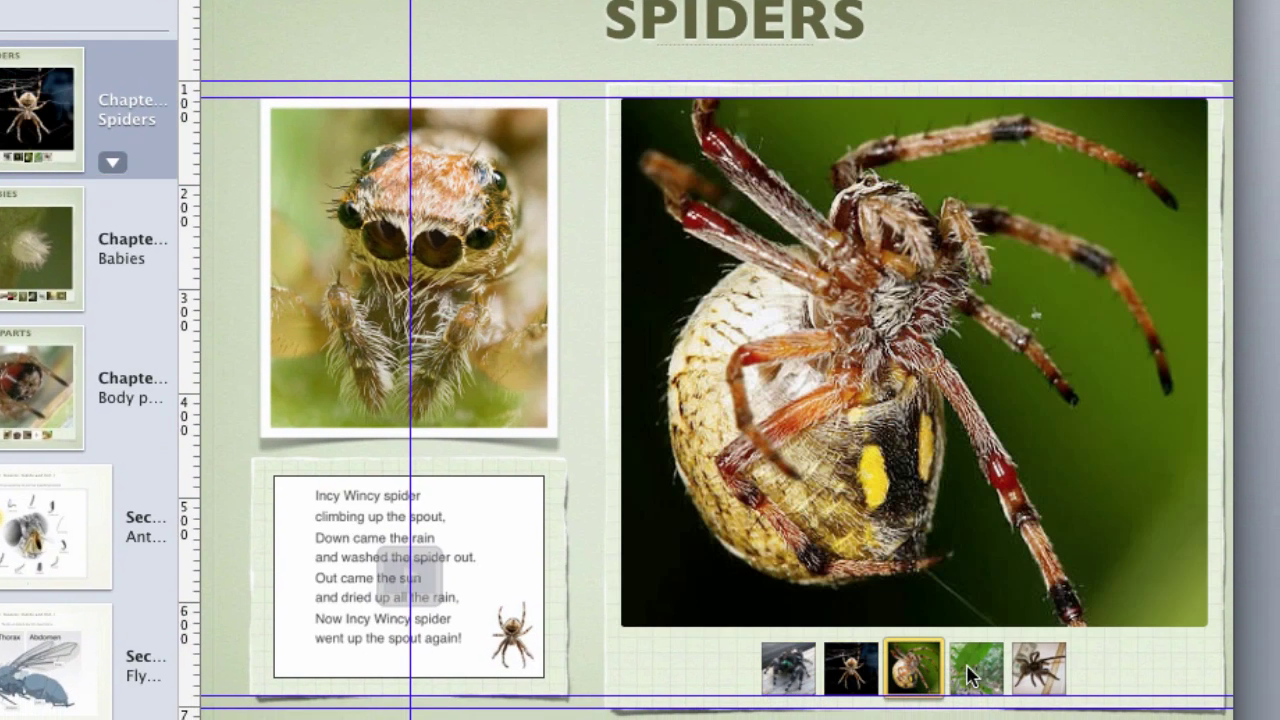
left_click(996, 676)
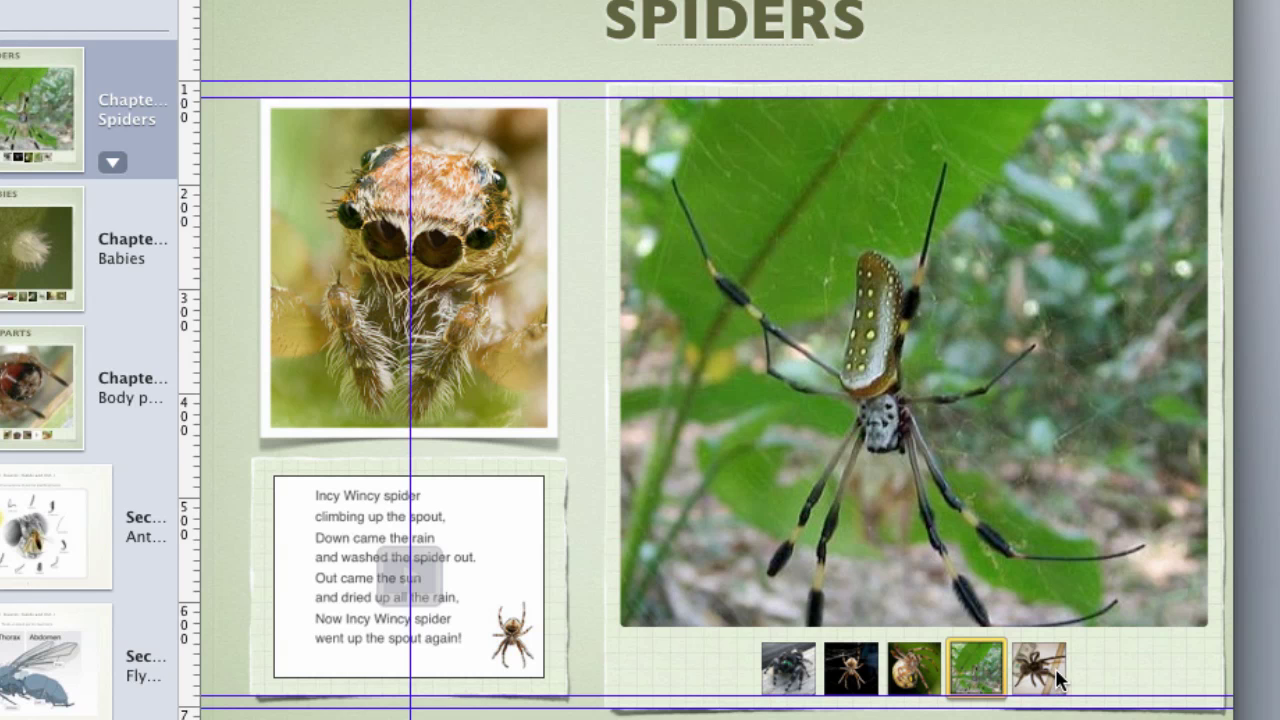
left_click(1040, 668)
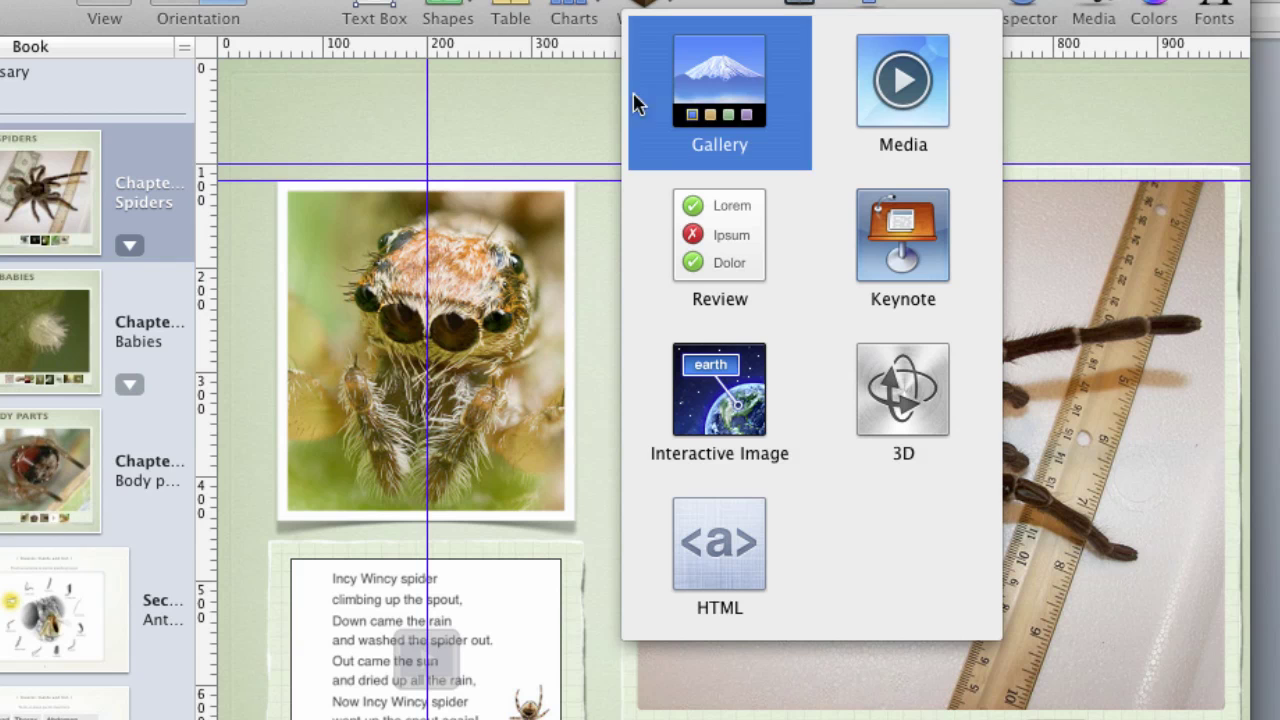
left_click(104, 309)
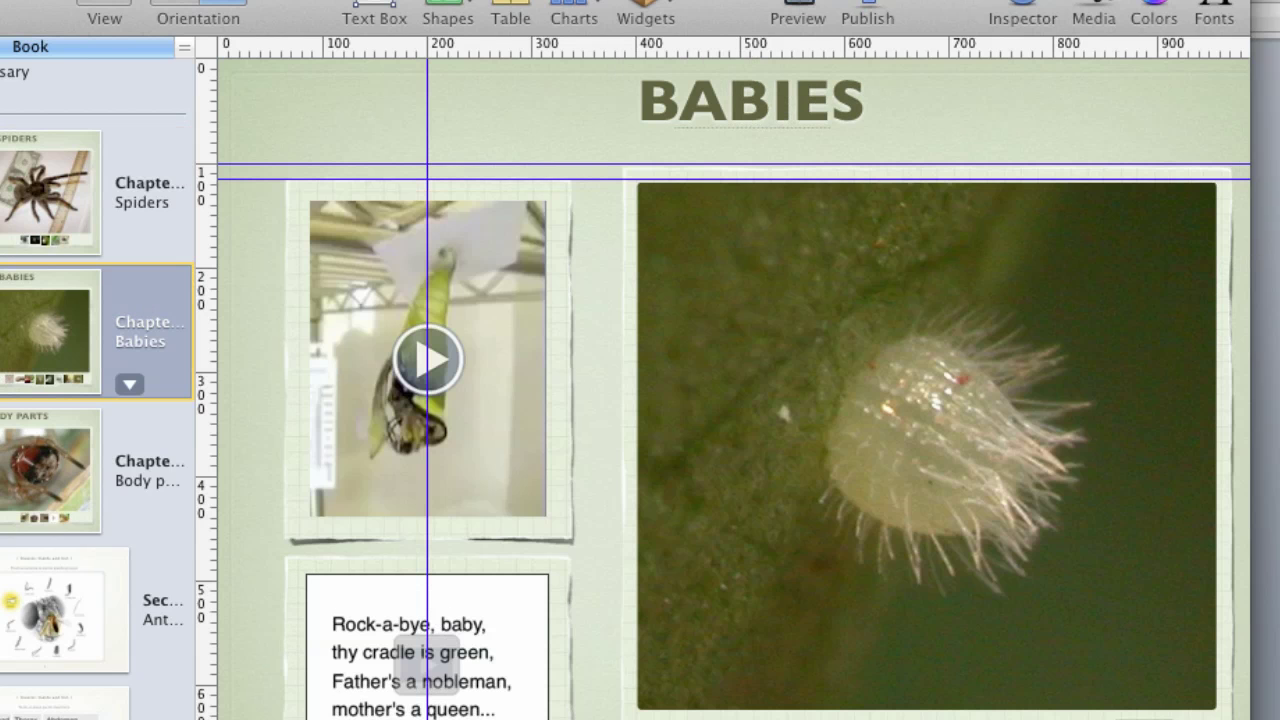
left_click(452, 368)
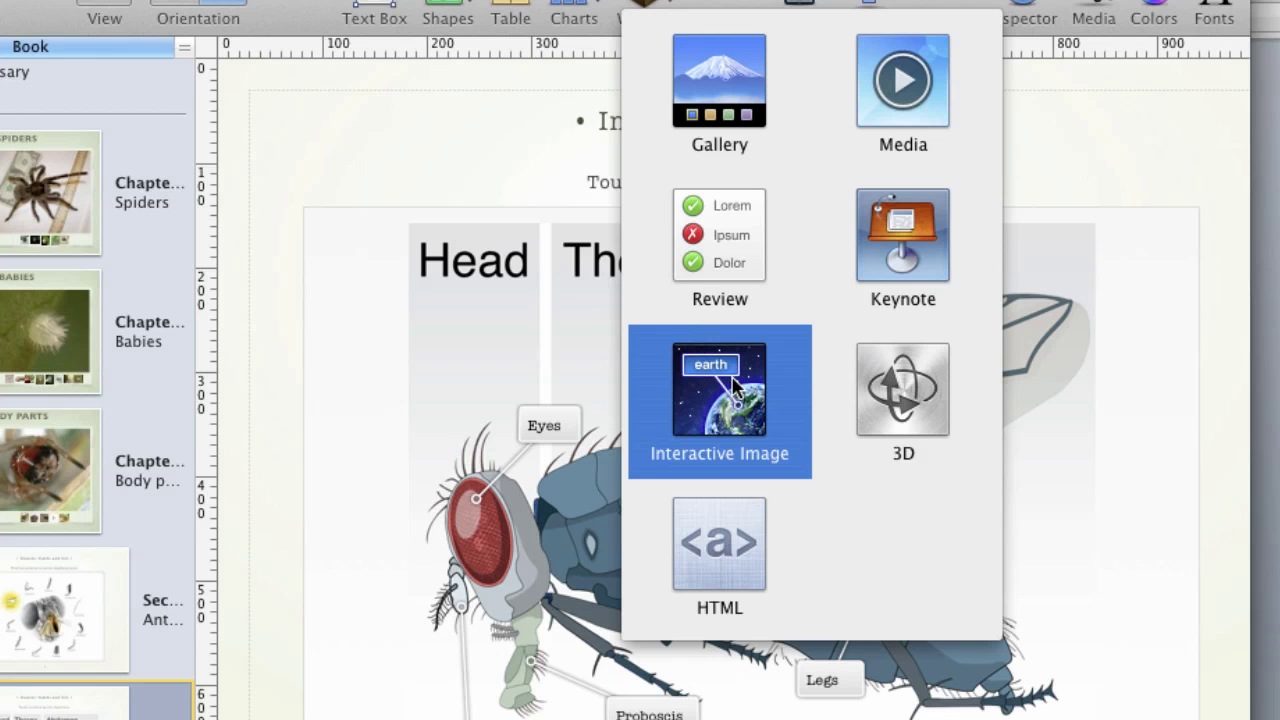
Zoom the fly image's Eyes view to 140%, reposition its callout beside the eye, and save it
left_click(407, 133)
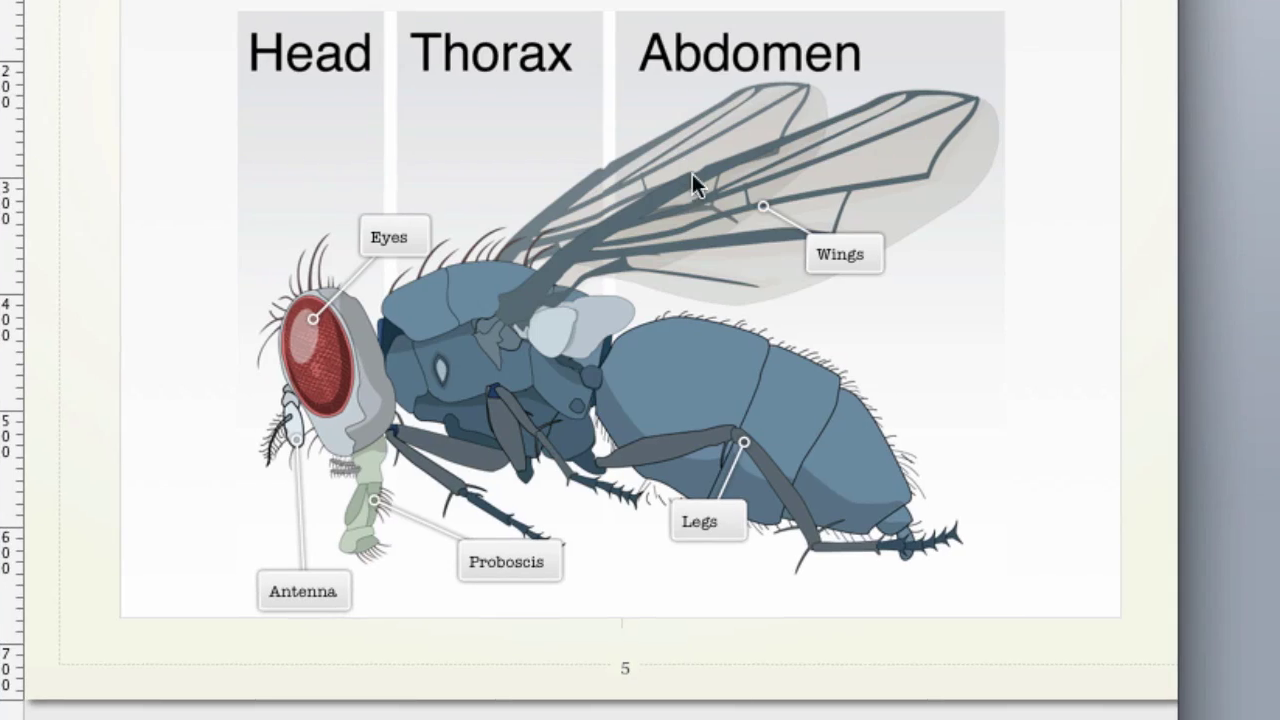
left_click(406, 234)
left_click(406, 240)
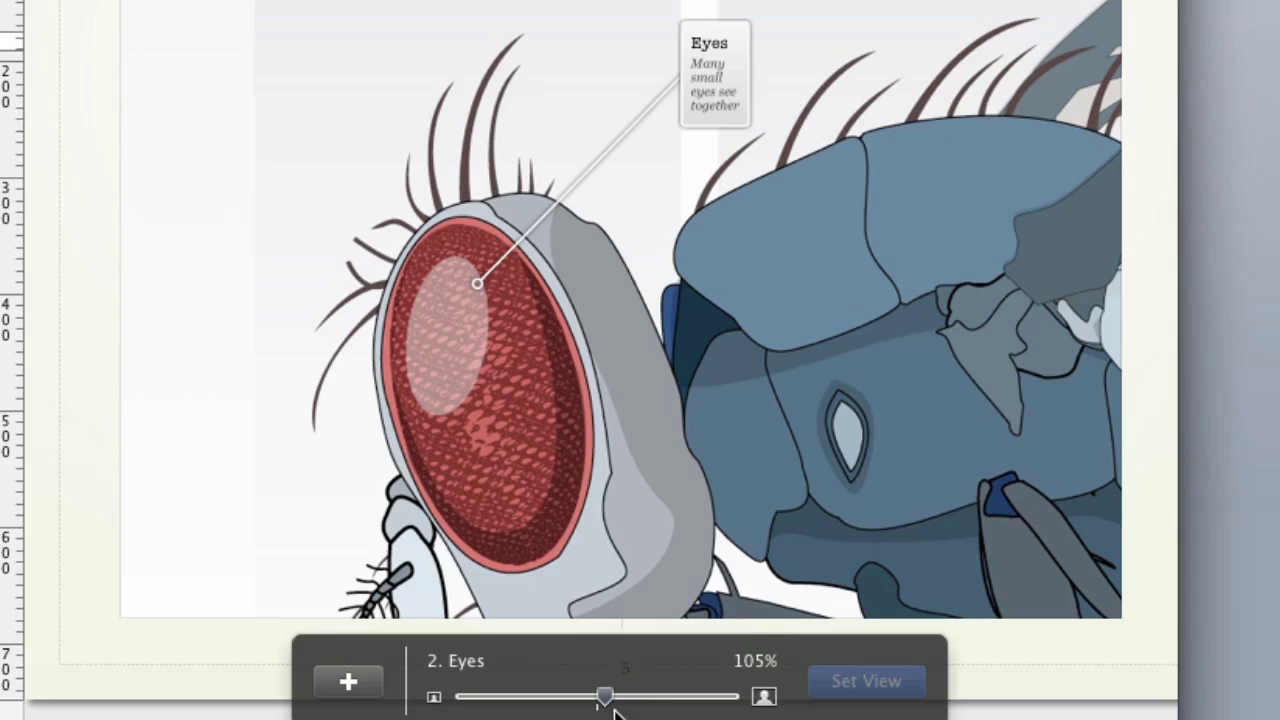
left_click_drag(705, 44, 198, 173)
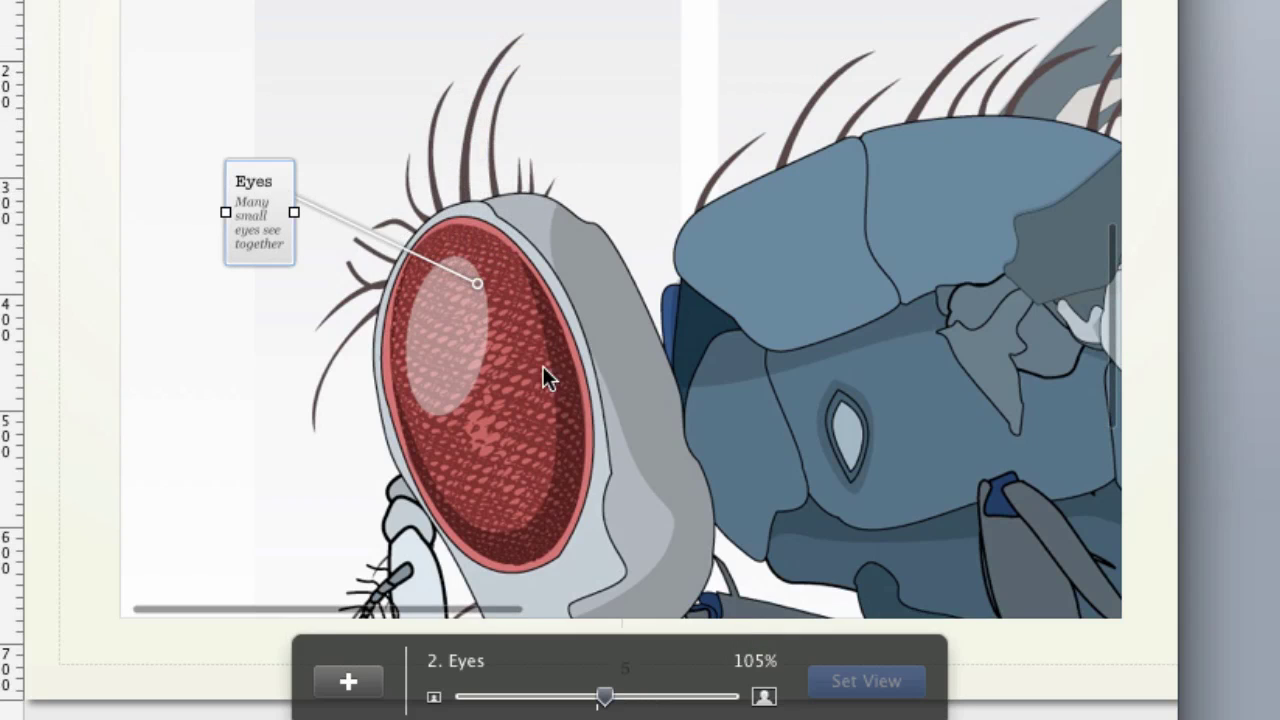
left_click_drag(604, 698, 660, 697)
left_click_drag(170, 160, 288, 127)
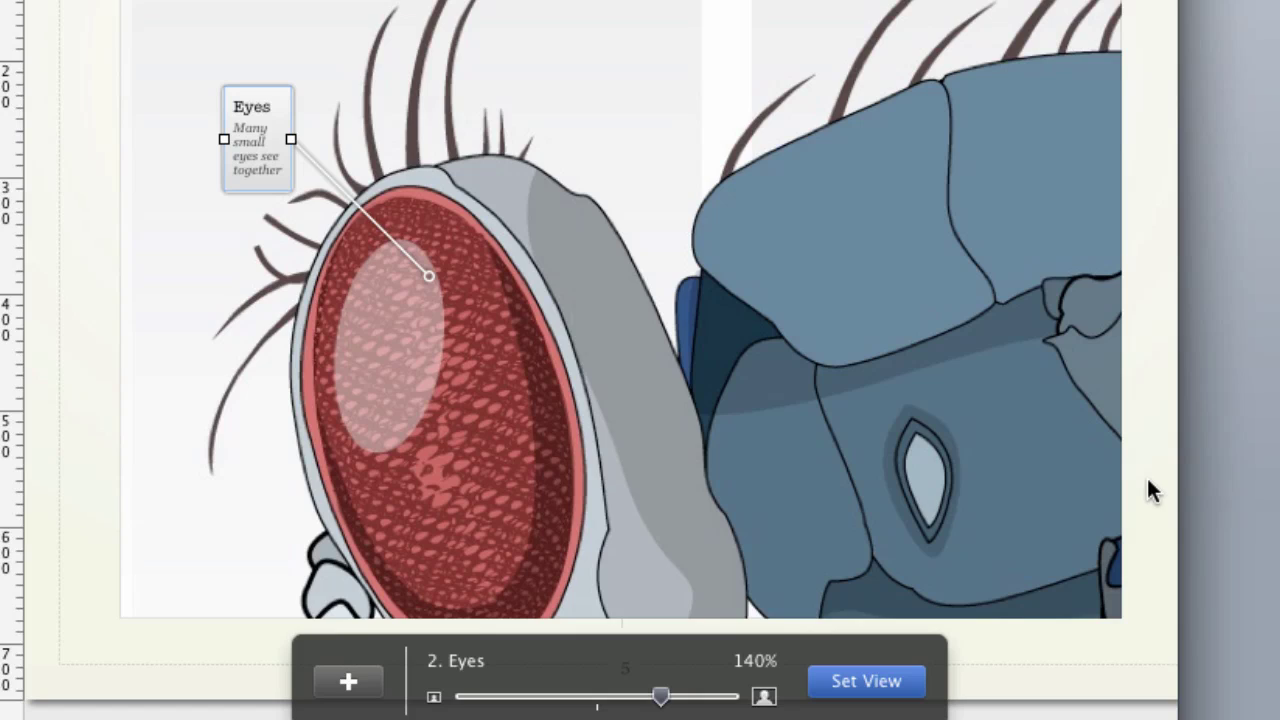
left_click(910, 686)
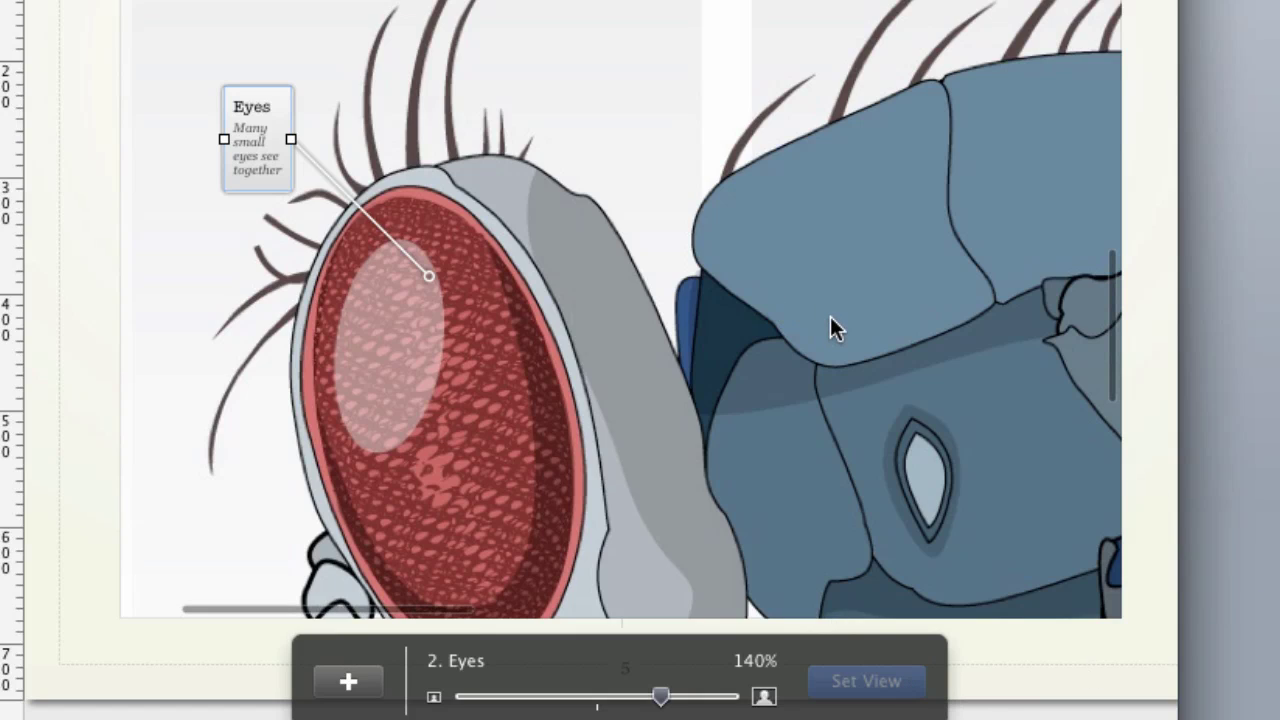
key("Escape")
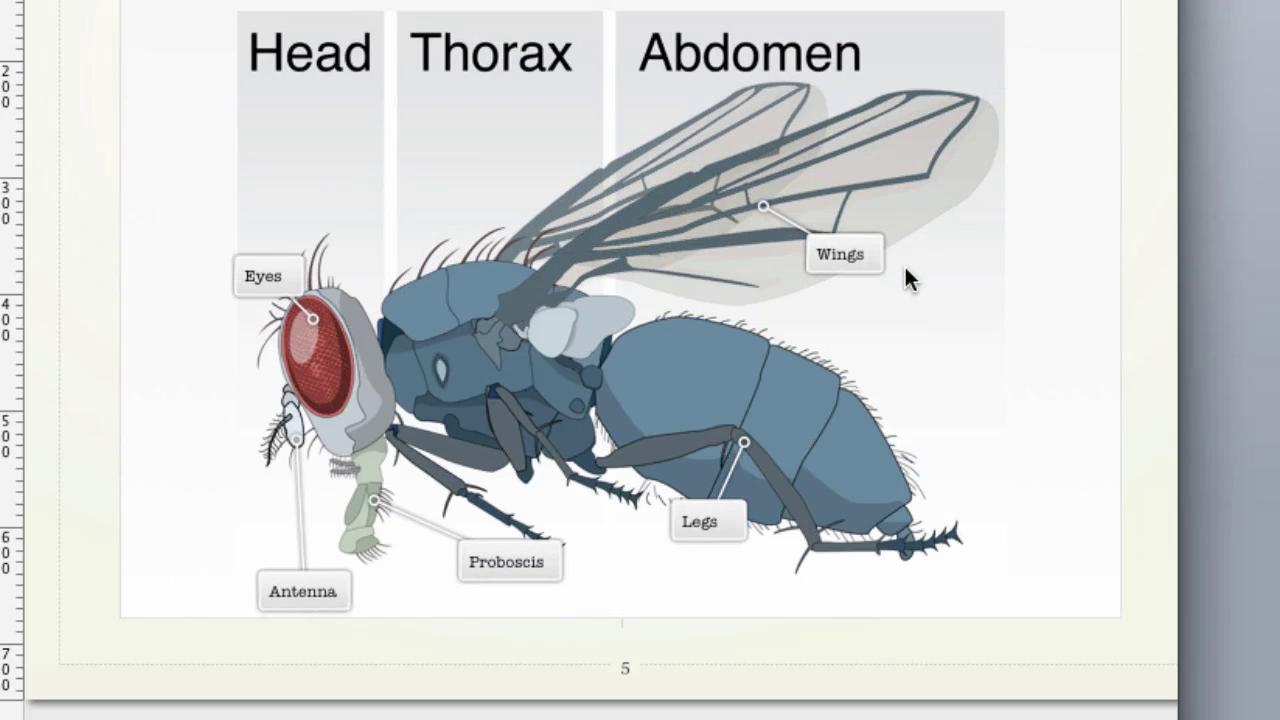
left_click(251, 288)
Preview the Eyes view, check the GENICULATE link, then view AntennaParts slides 2 through 5
left_click(251, 283)
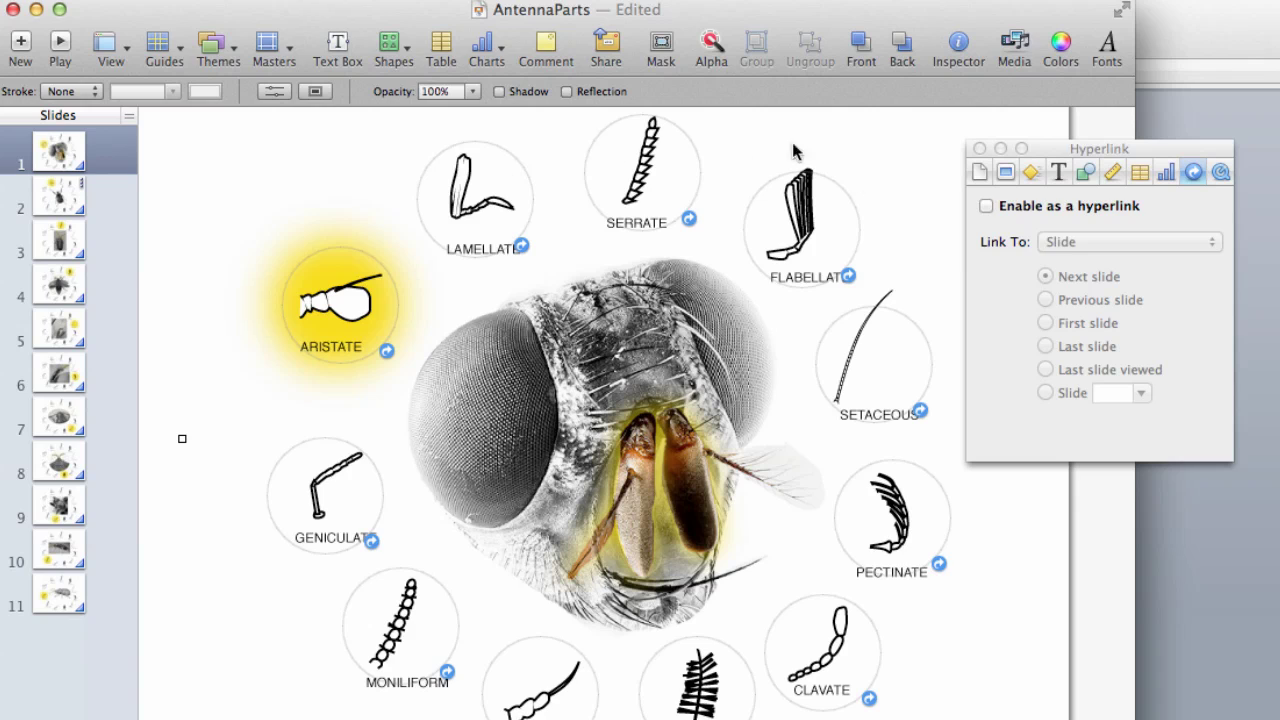
left_click(316, 524)
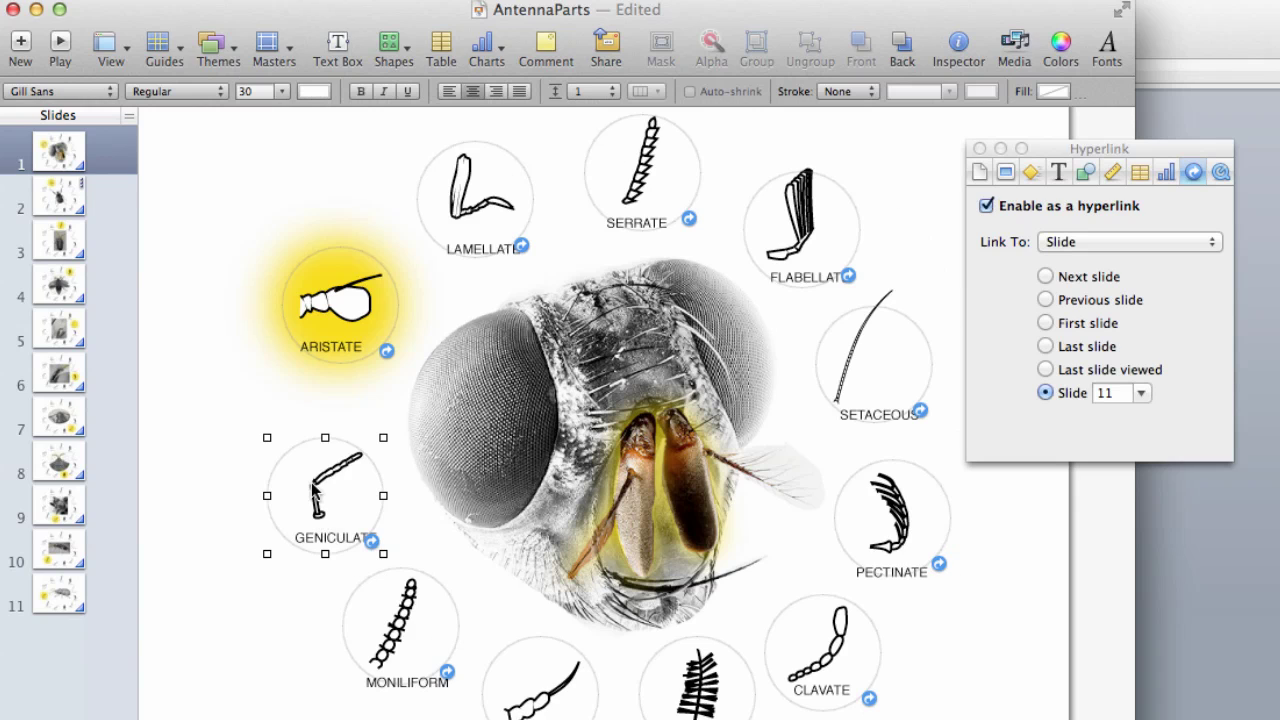
left_click(57, 200)
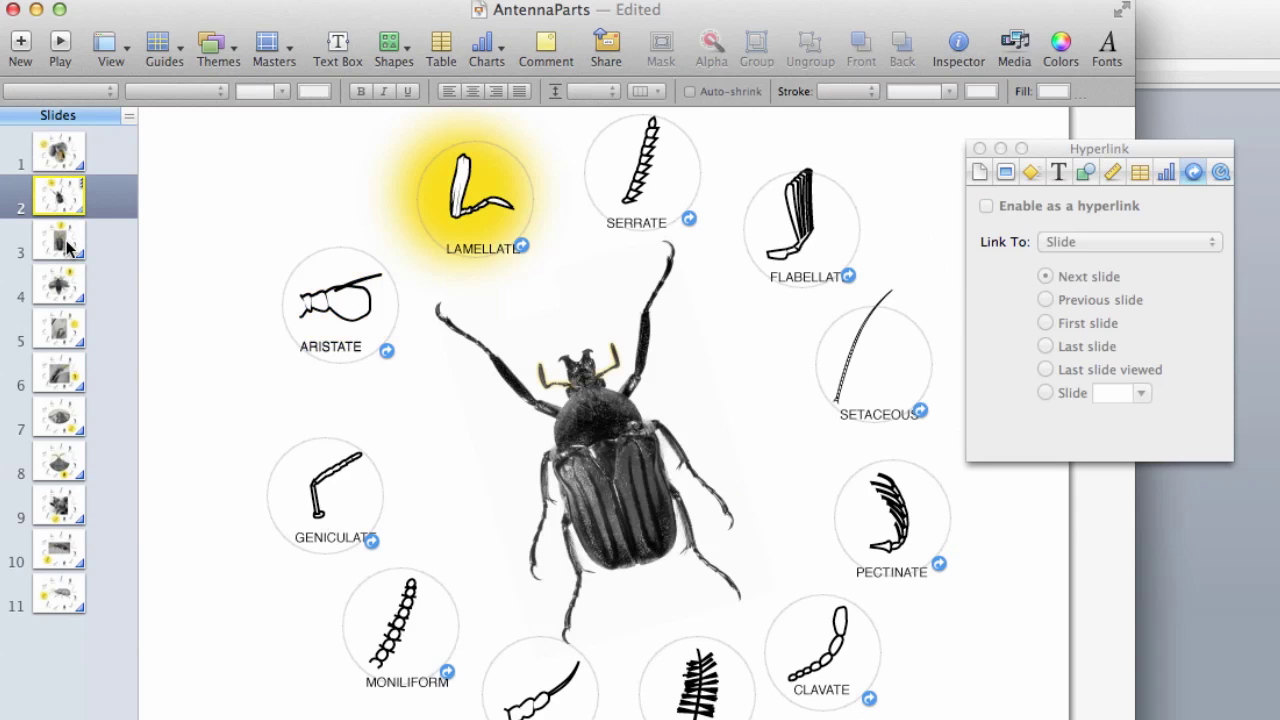
left_click(60, 240)
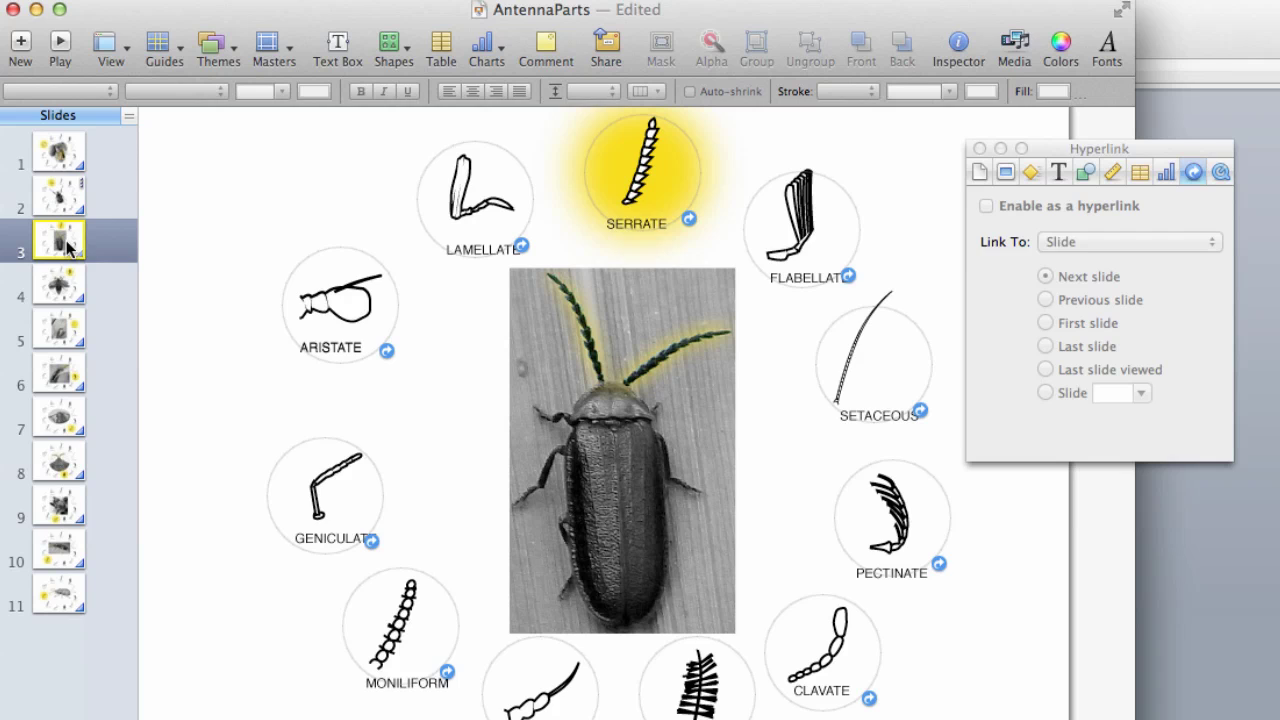
left_click(54, 291)
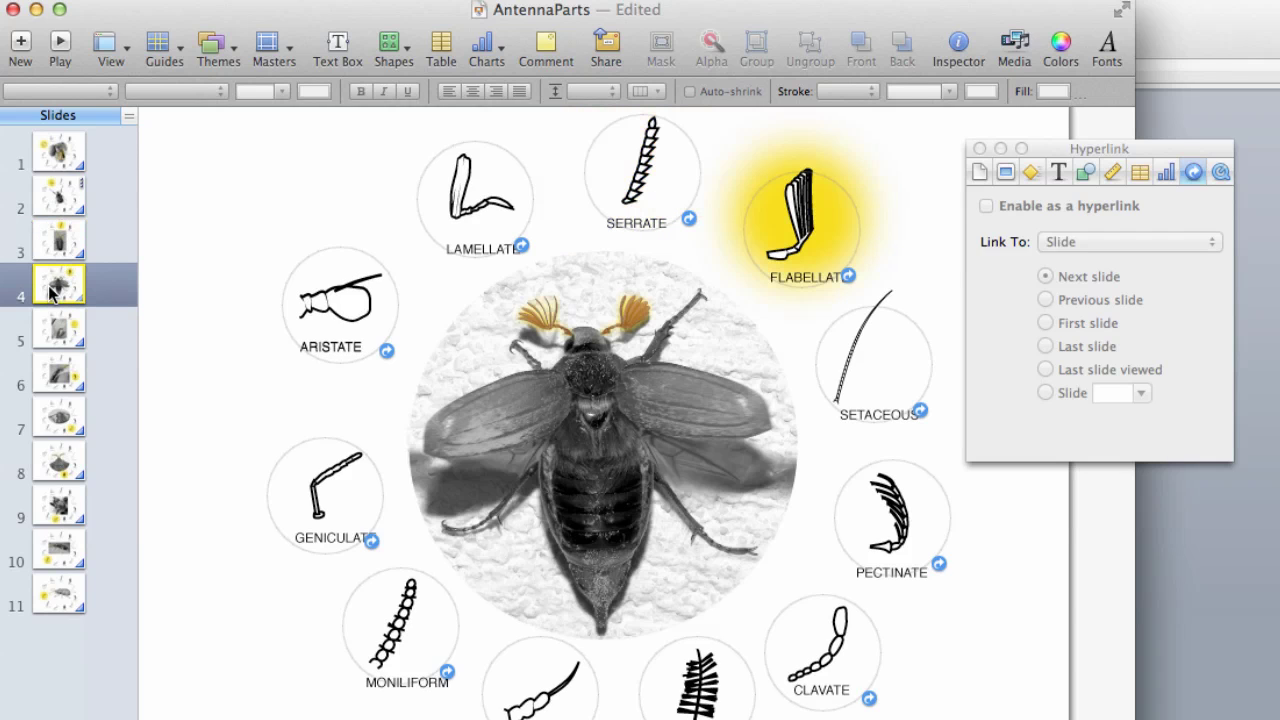
left_click(54, 338)
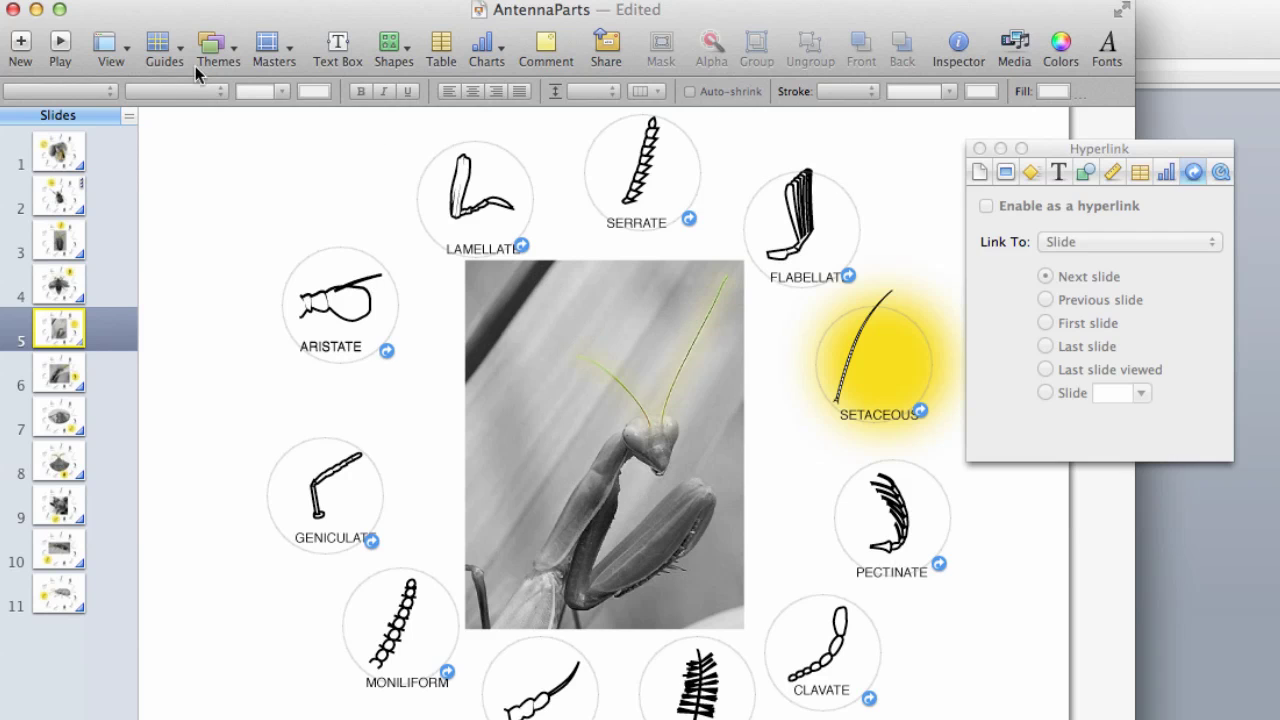
On slide 1, read the link targets of the LAMELLATE, ARISTATE and SERRATE labels
left_click(78, 152)
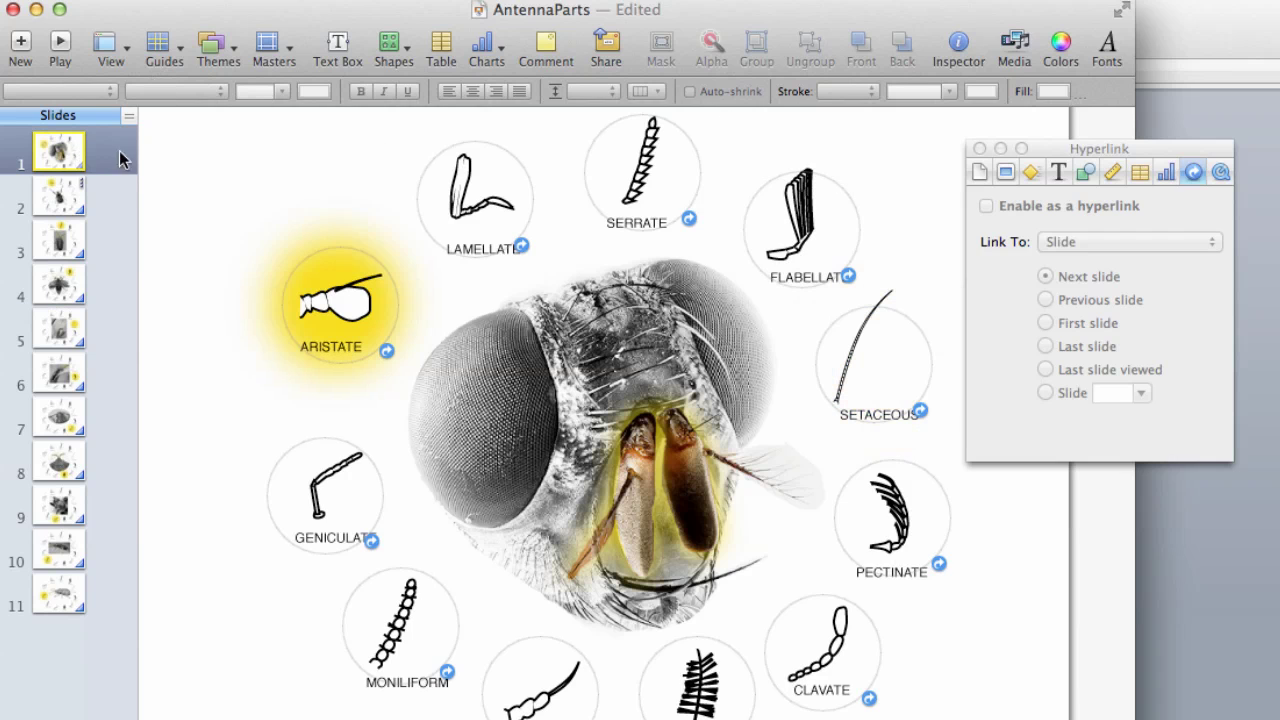
left_click(517, 165)
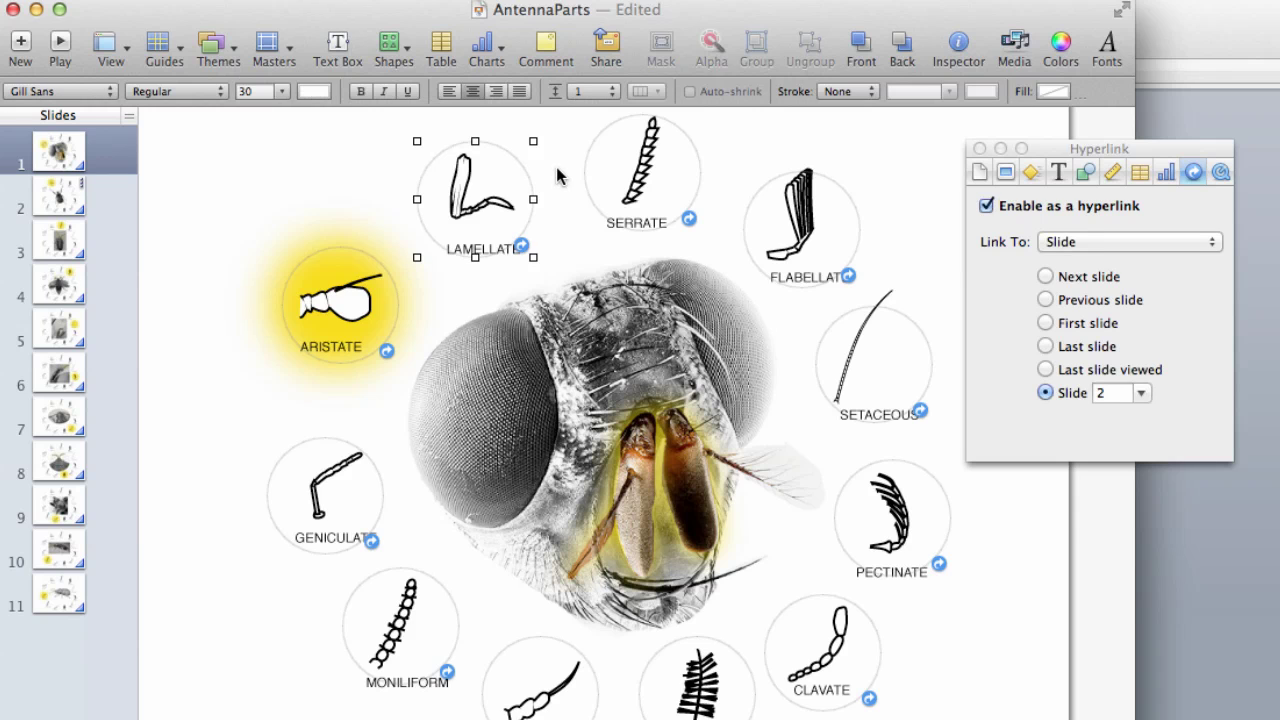
left_click(326, 264)
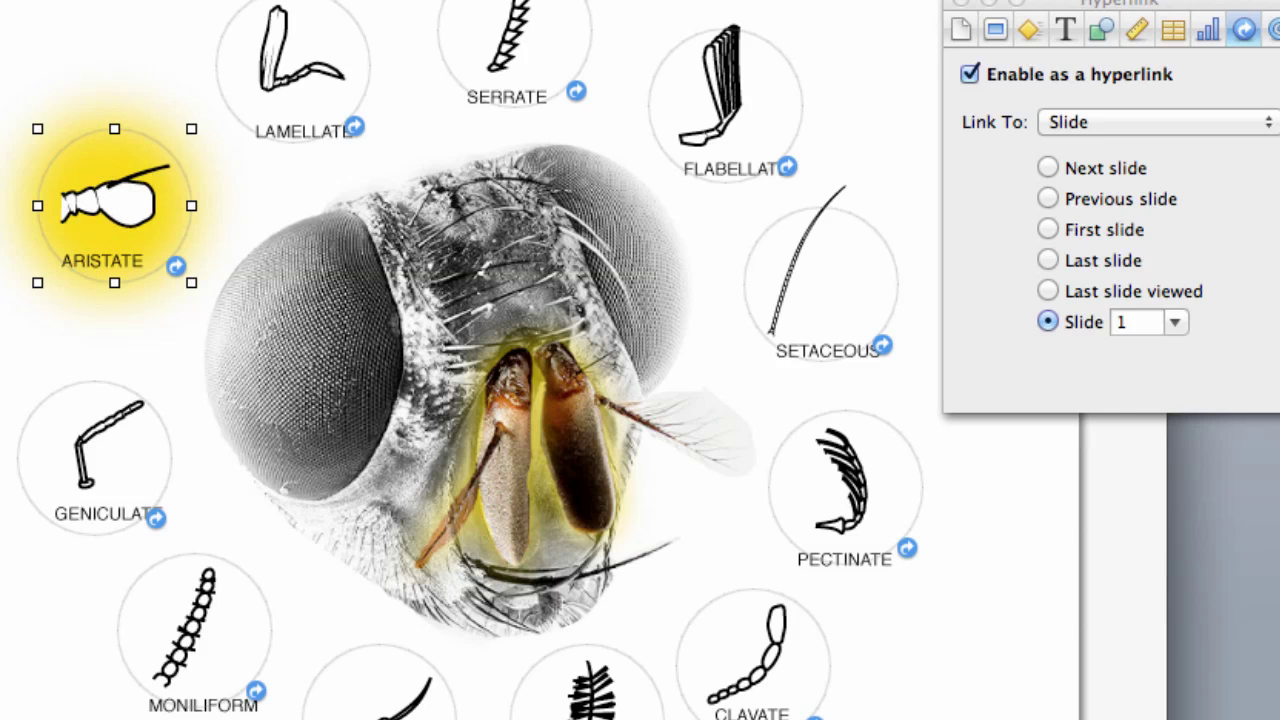
left_click(363, 48)
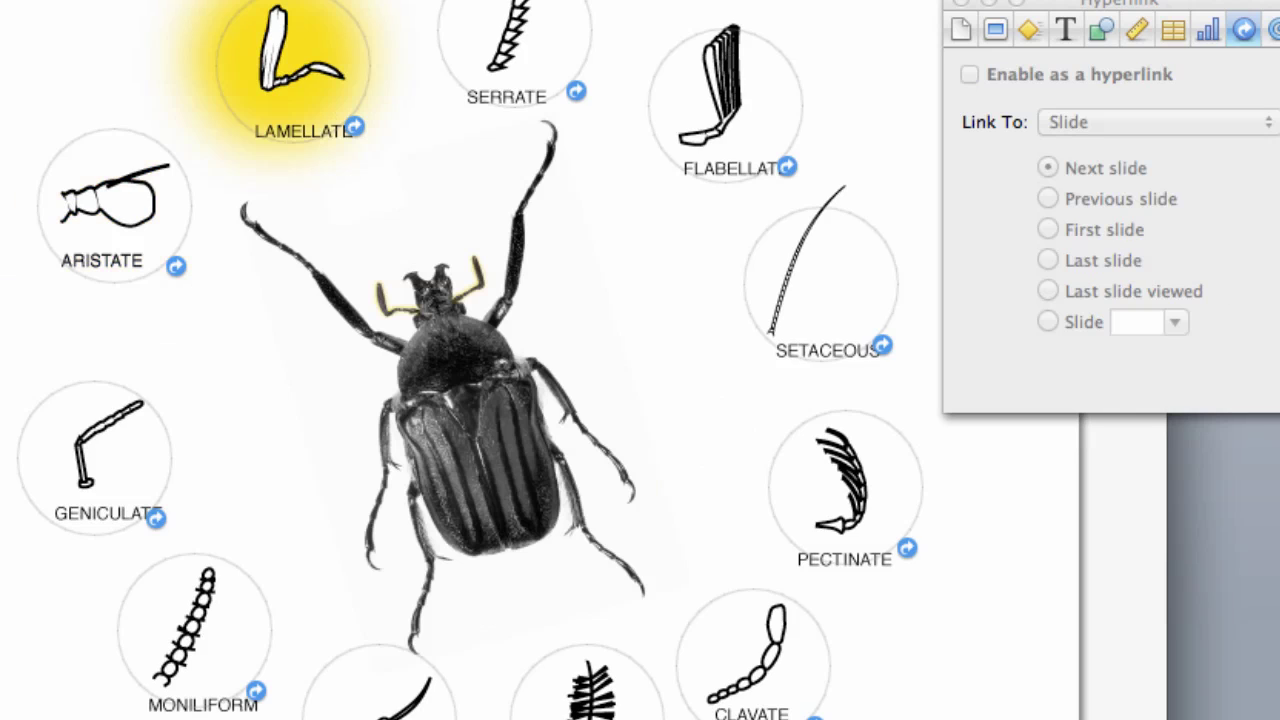
left_click(586, 27)
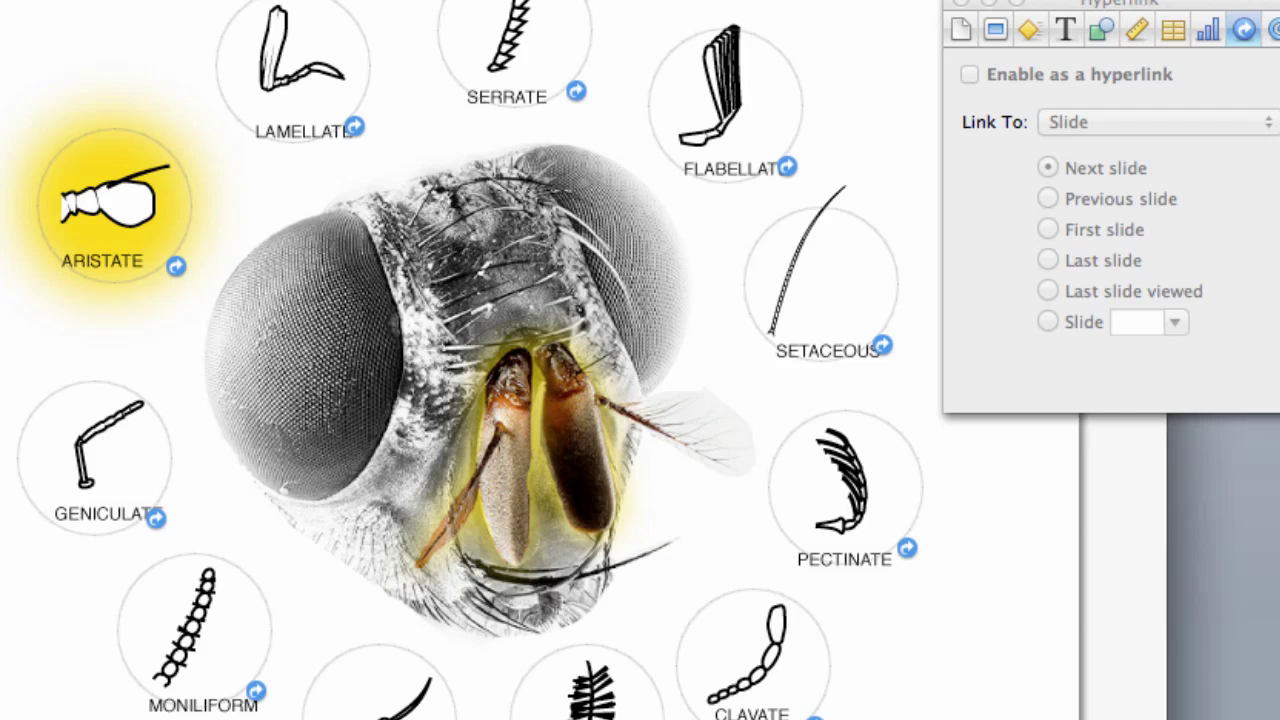
Play the slideshow and follow the LAMELLATE and STYLATE links to their slides
key("alt+super+p")
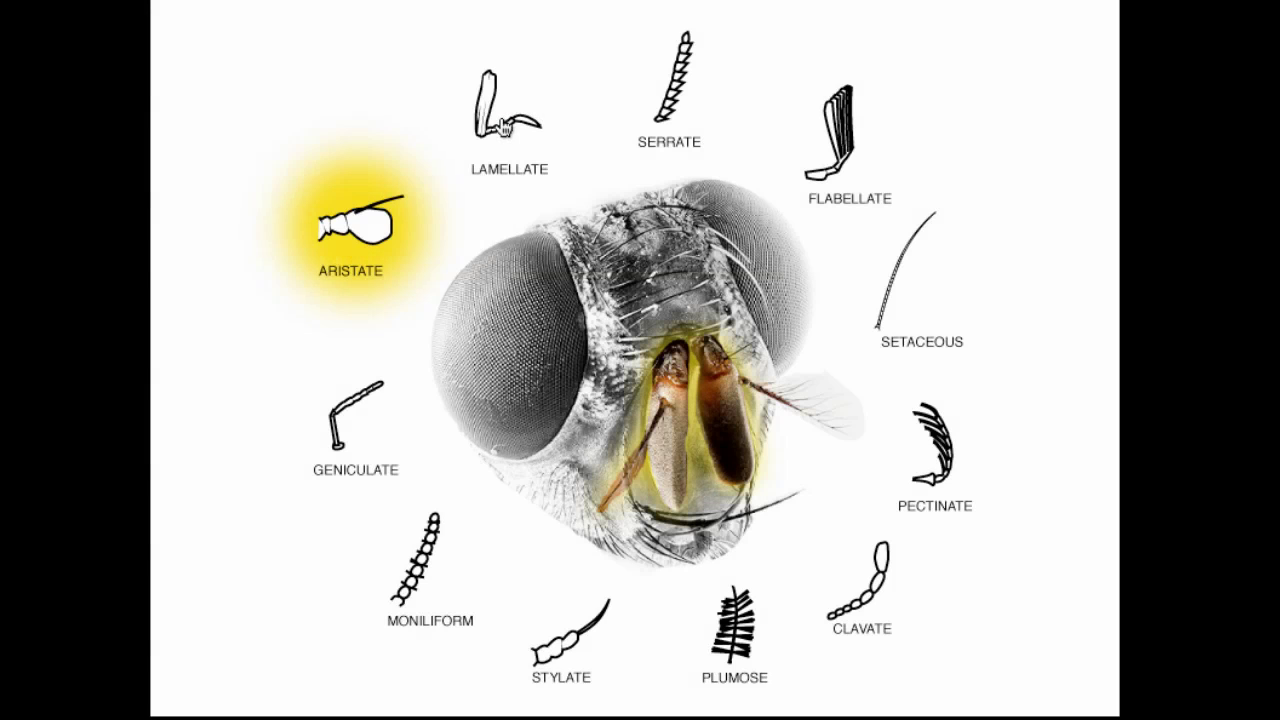
left_click(504, 126)
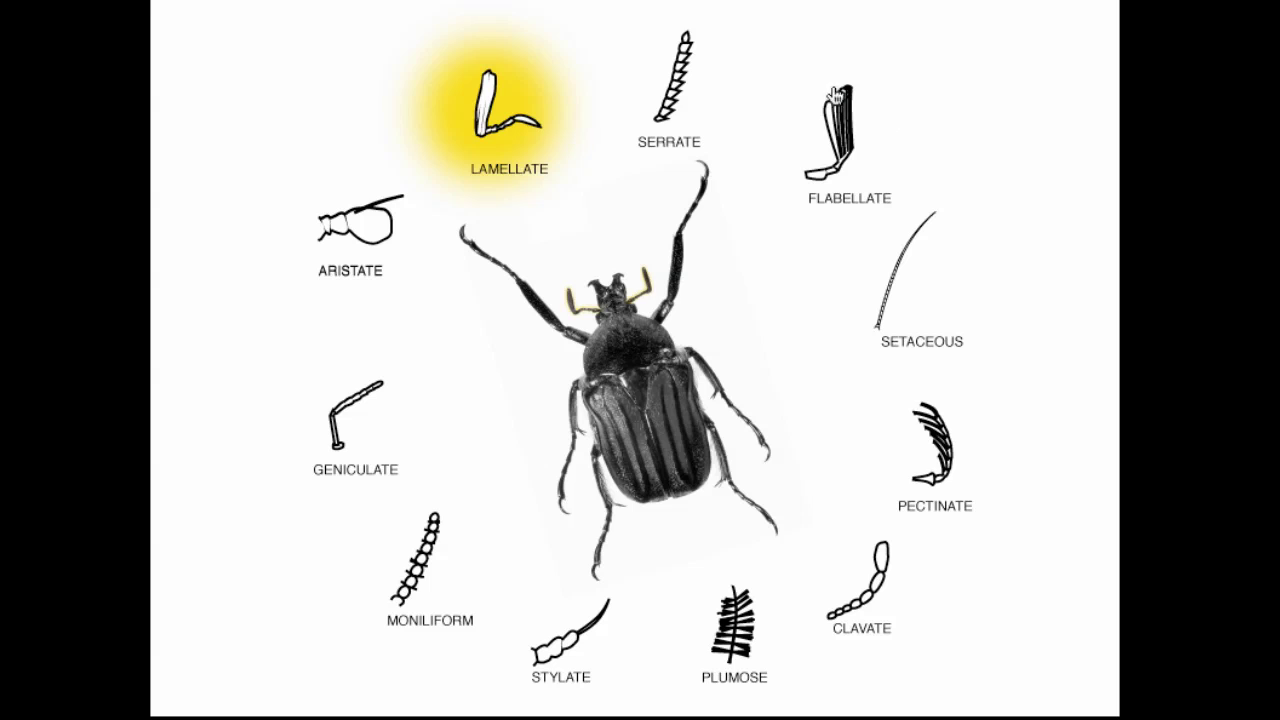
left_click(563, 657)
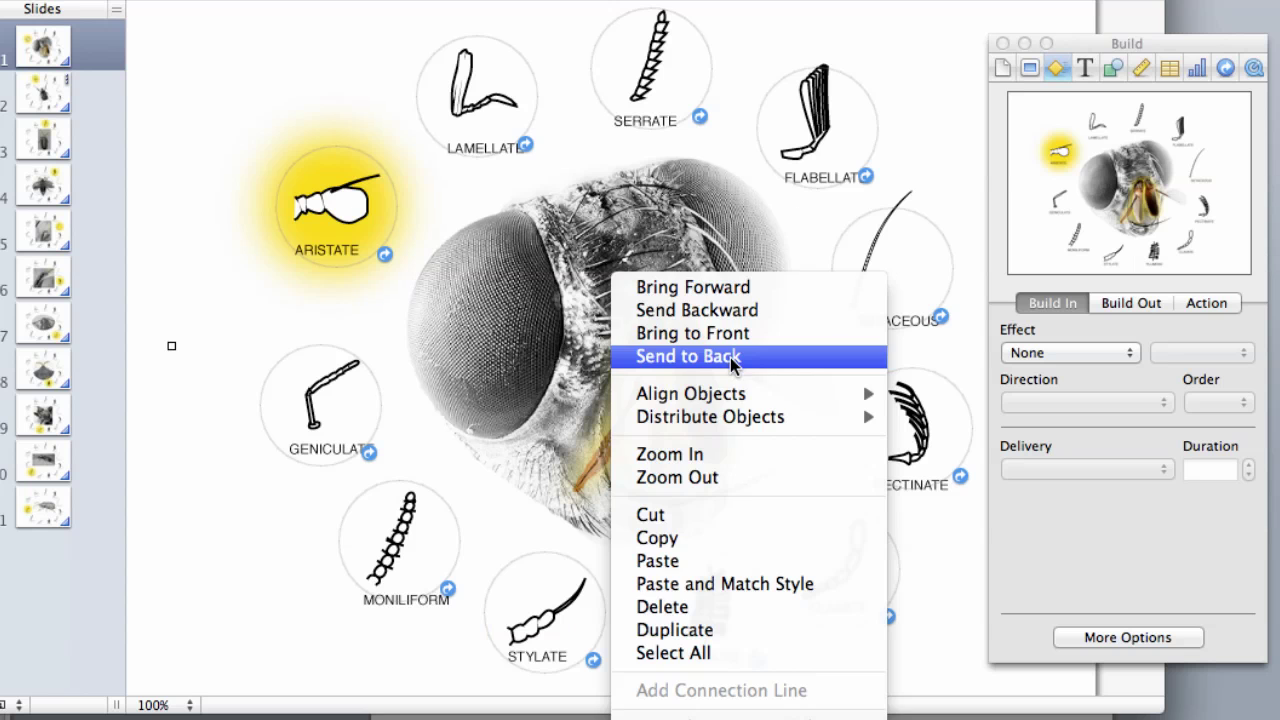
Send the audio object on the fly's mouth to the back and confirm its build-in effect is None
left_click(730, 357)
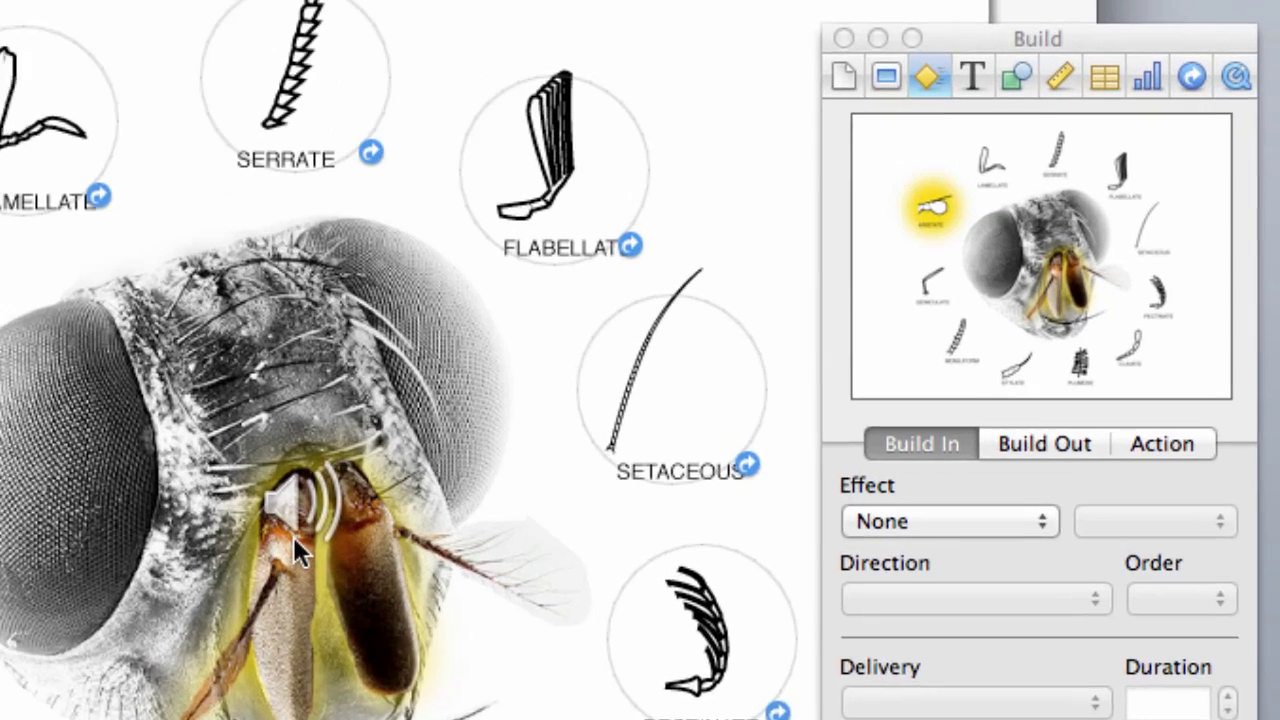
left_click(652, 342)
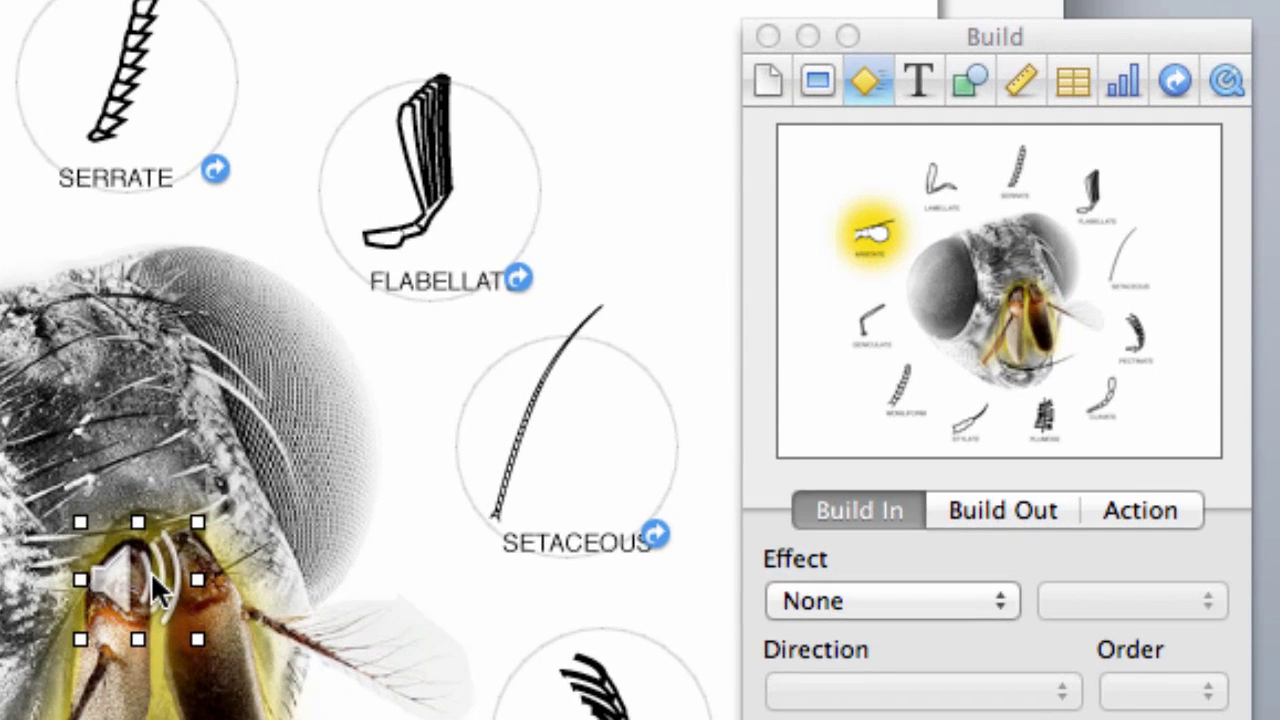
right_click(151, 572)
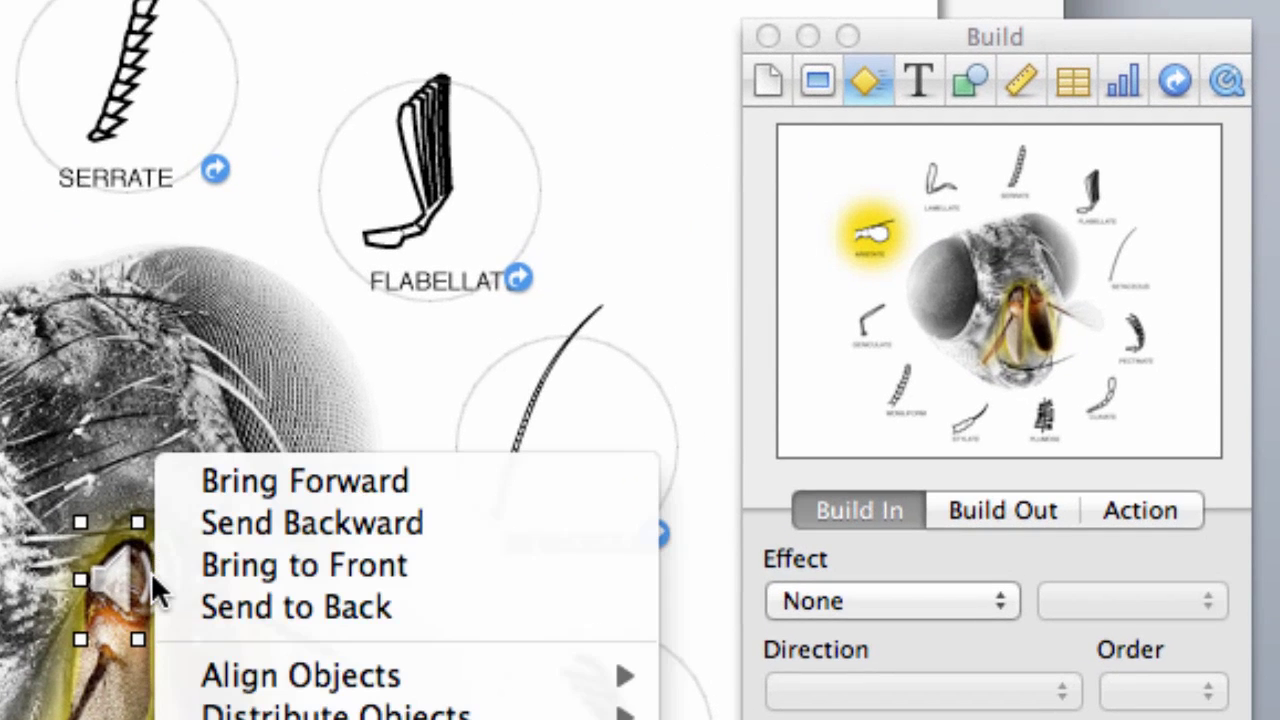
left_click(126, 578)
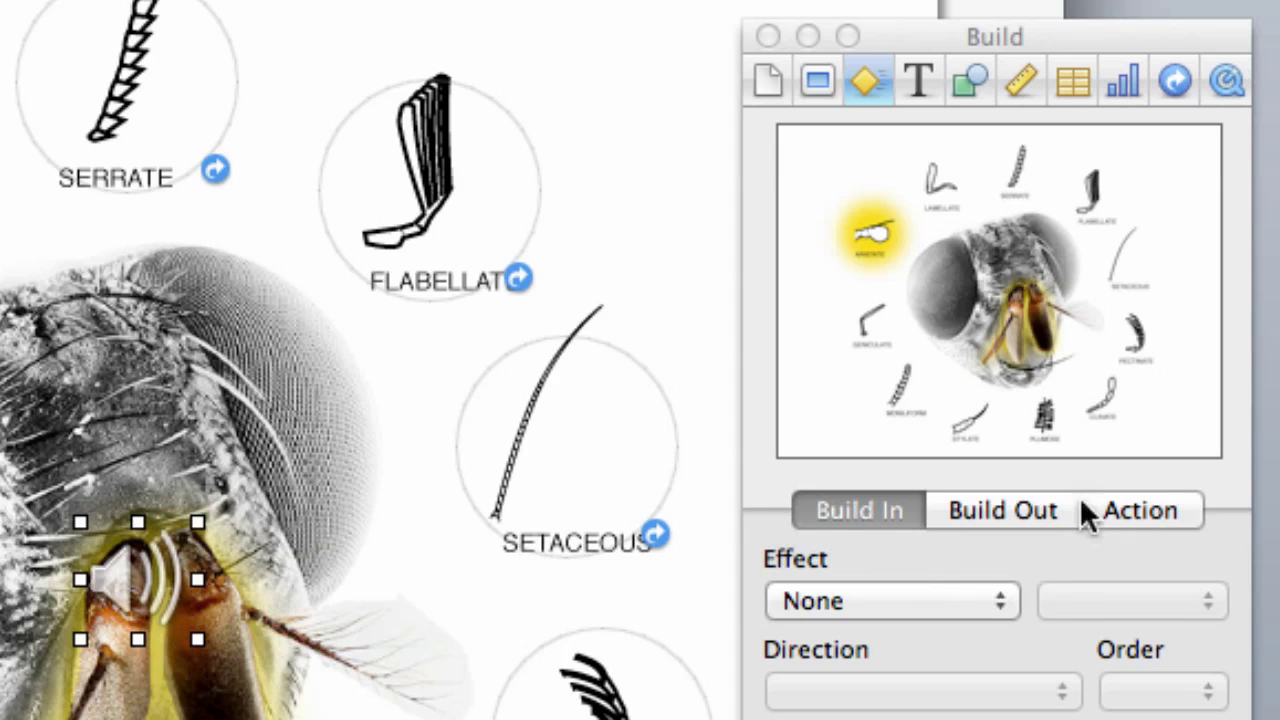
left_click(903, 600)
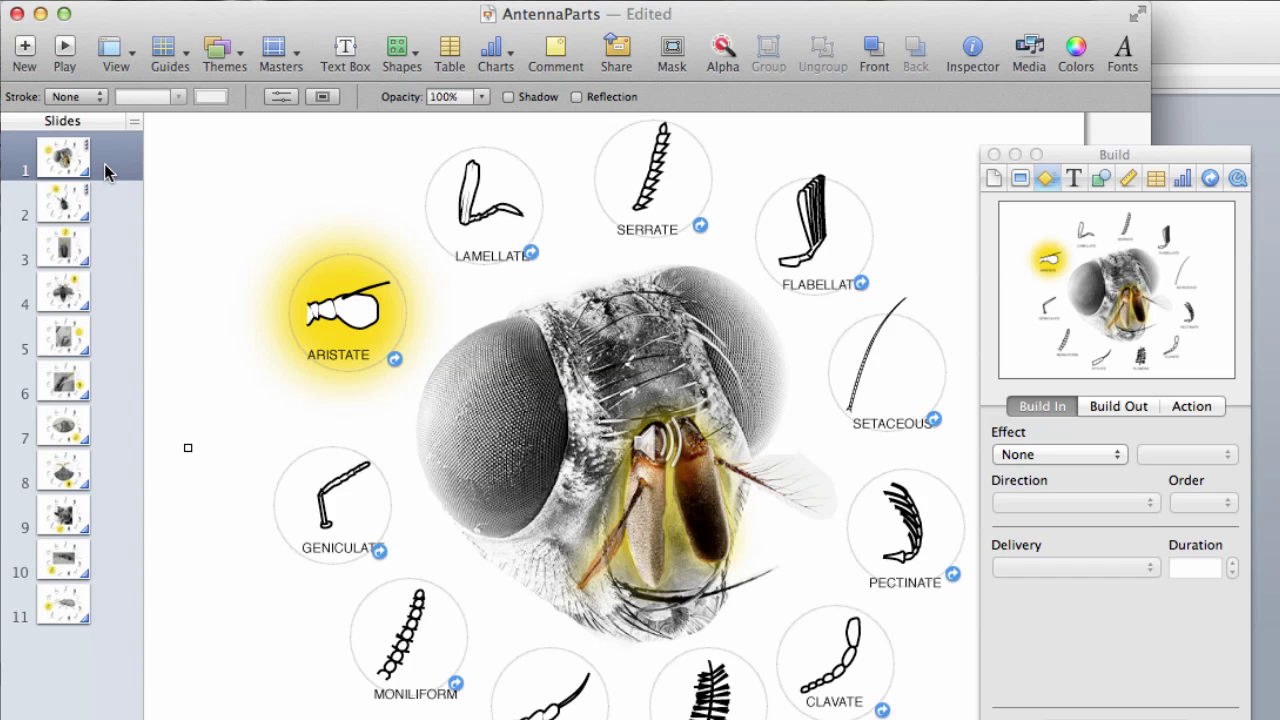
Check the ARISTATE label's link, then keep the presentation mode at Hyperlinks only in document settings
left_click(372, 270)
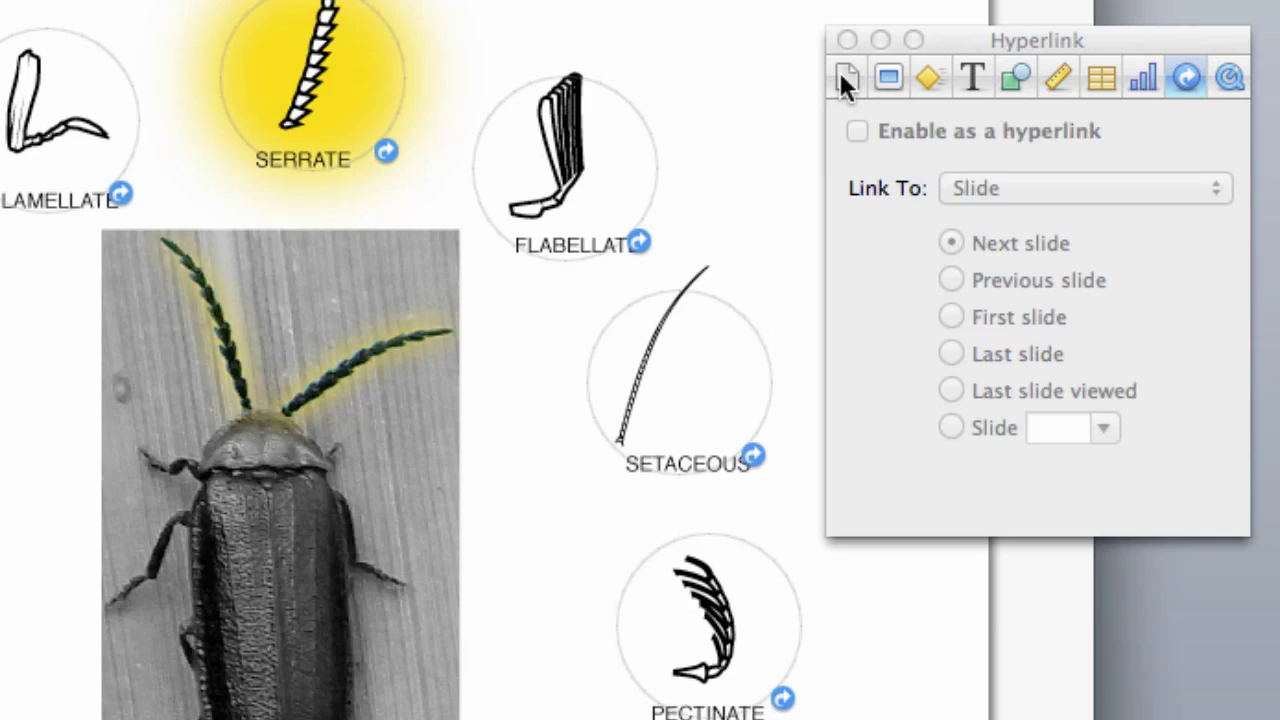
left_click(843, 75)
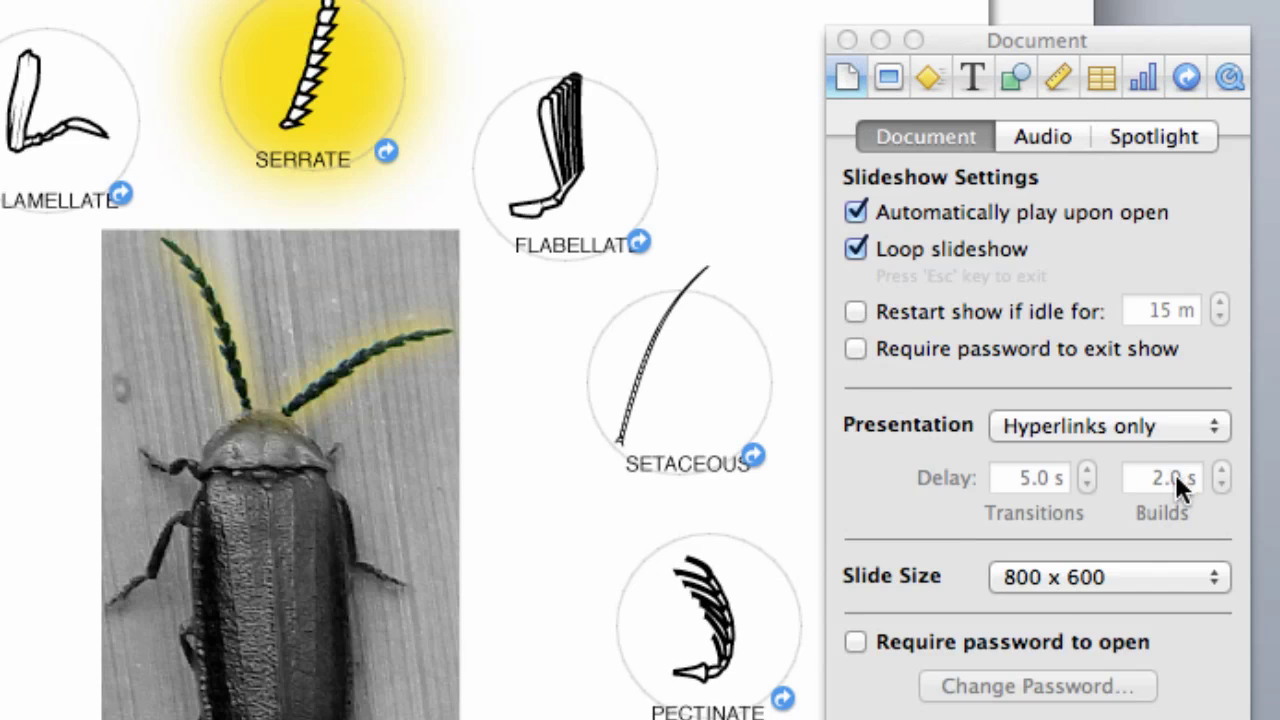
left_click(1142, 424)
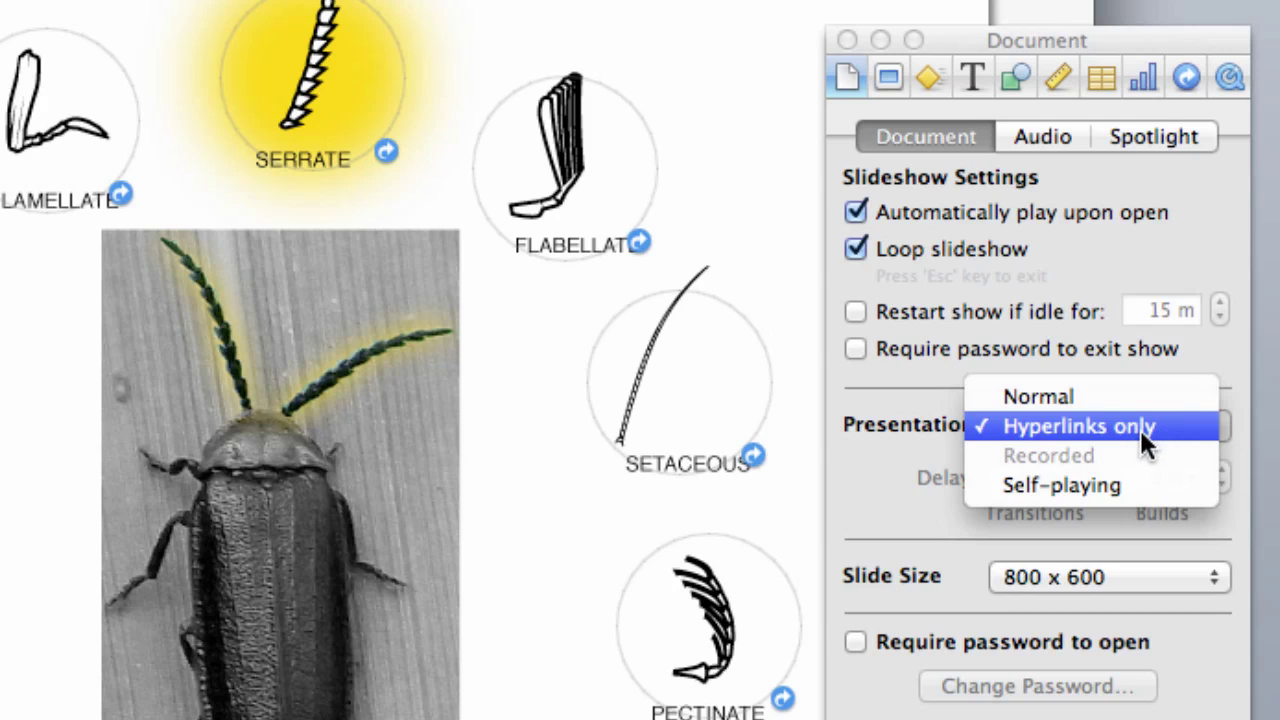
left_click(1140, 427)
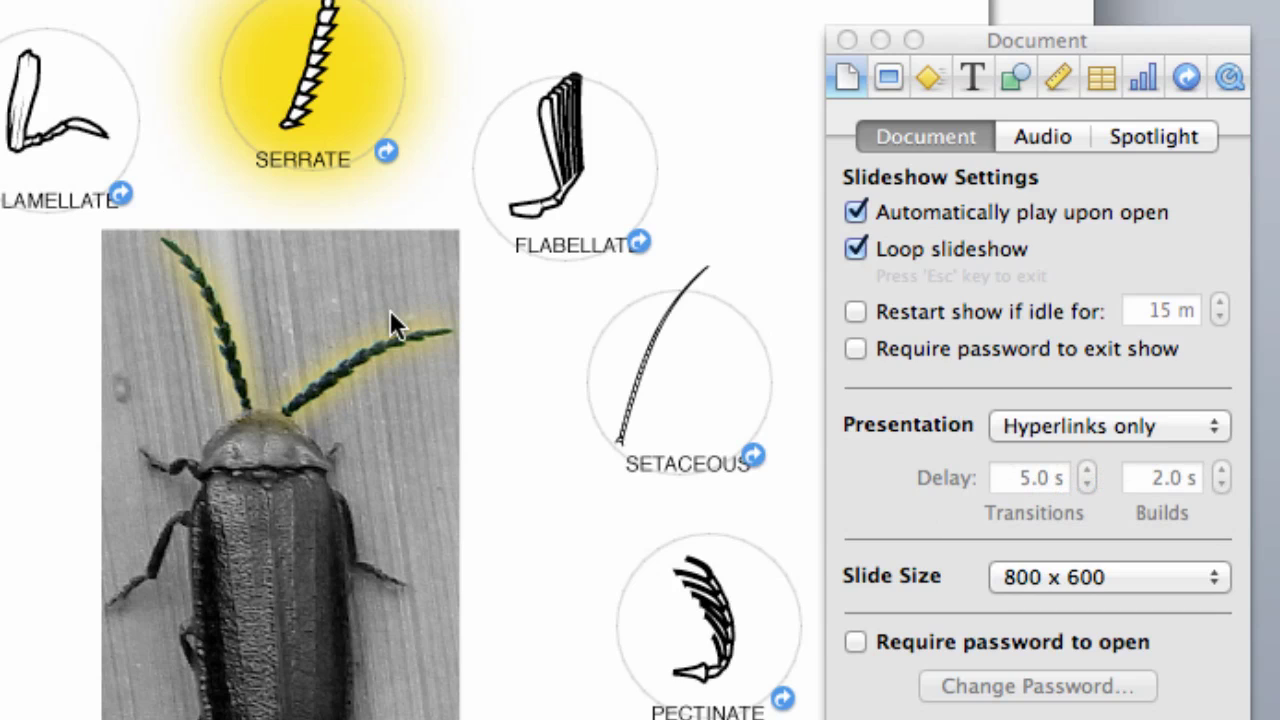